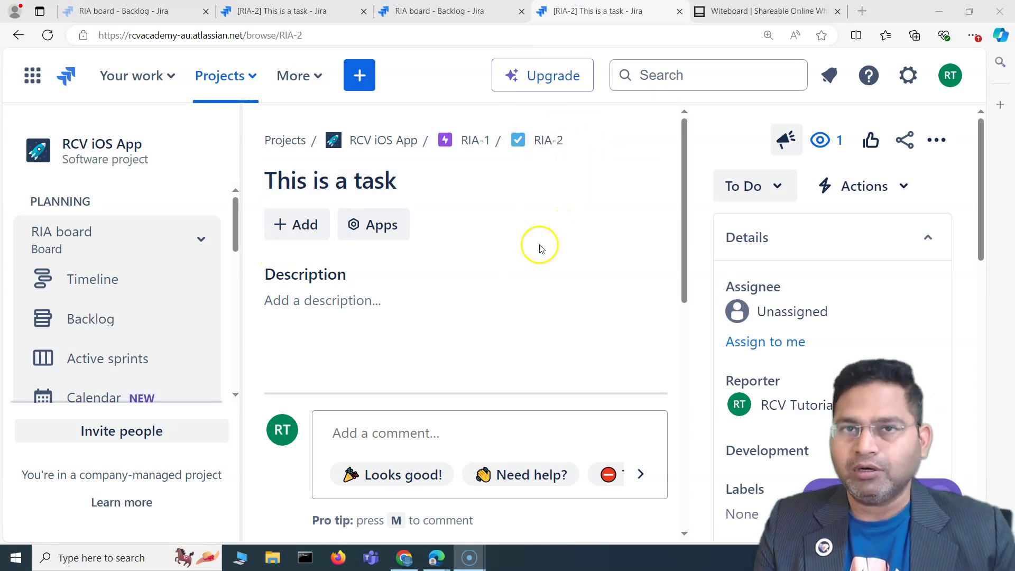
# Open RIA-2 from its breadcrumb link in a new tab and switch to that tab.
pyautogui.click(546, 141)
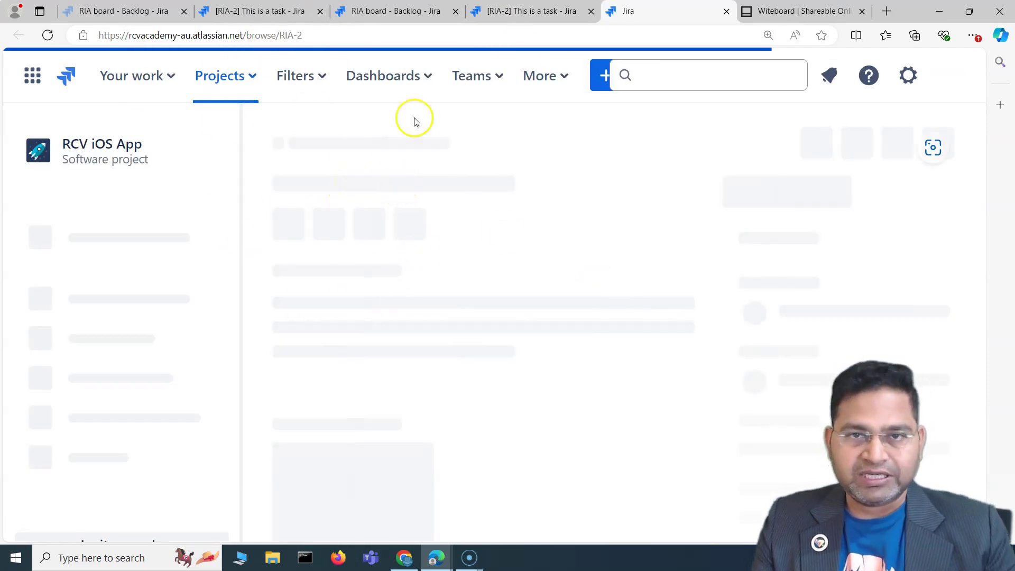
pyautogui.click(531, 11)
pyautogui.click(120, 321)
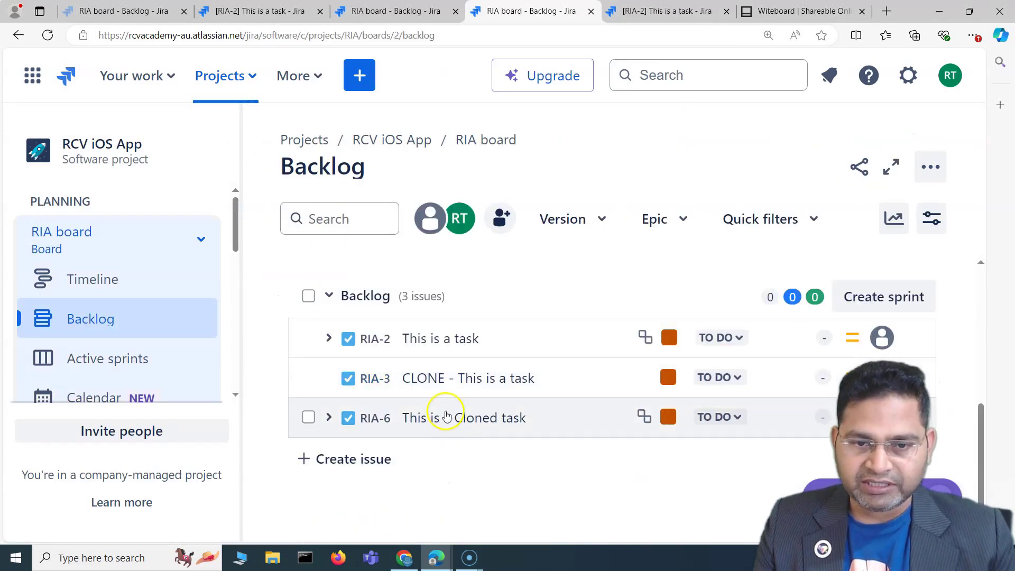
pyautogui.click(446, 417)
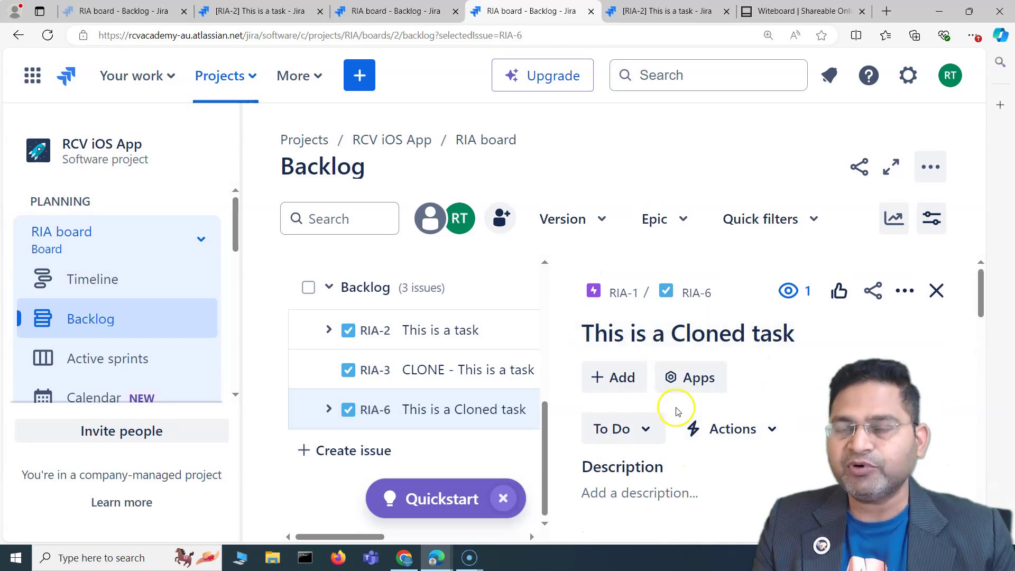
pyautogui.click(668, 11)
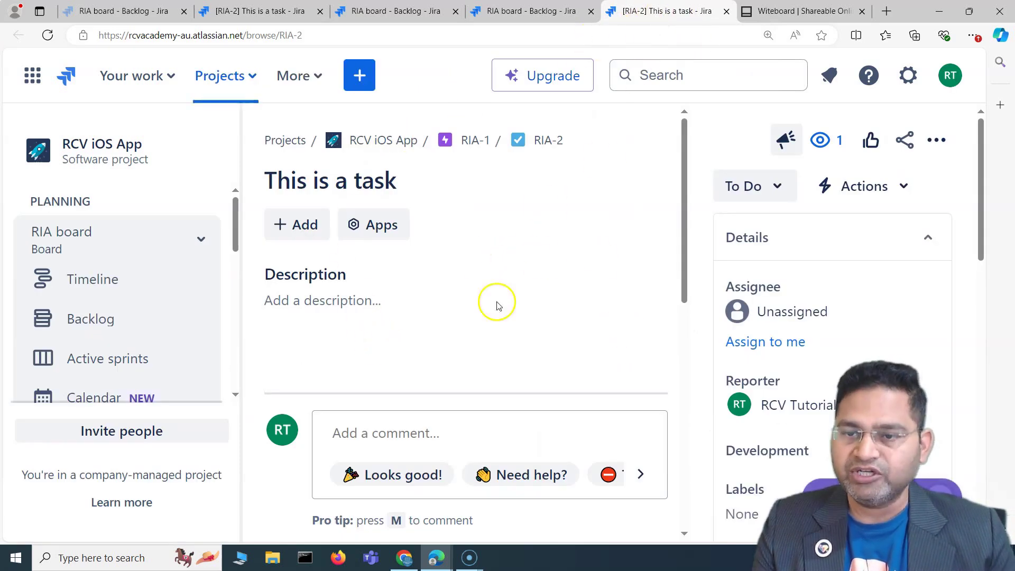
# Choose Linked issue from RIA-2's + Add menu to start a new issue link.
pyautogui.click(291, 235)
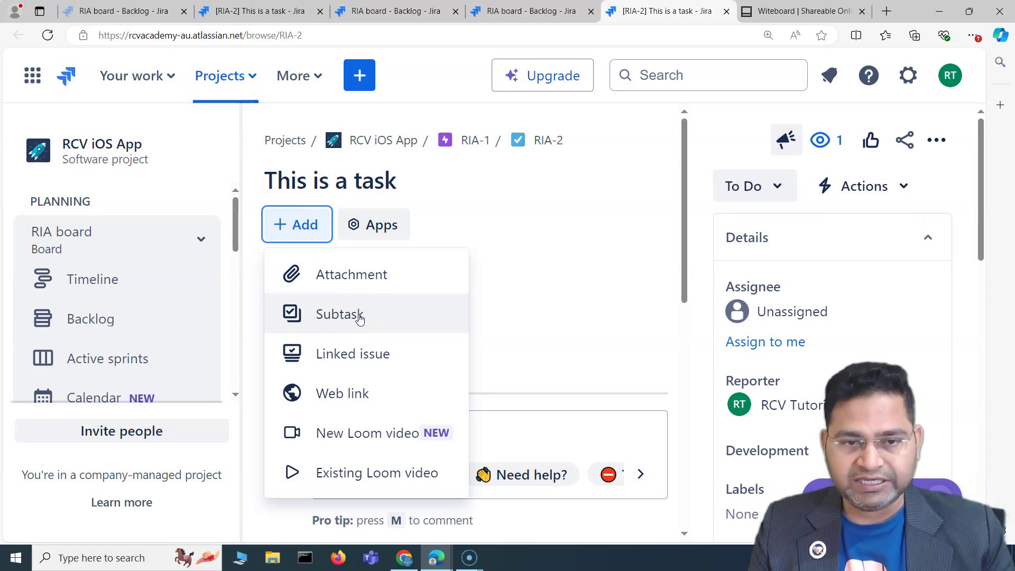
pyautogui.click(342, 355)
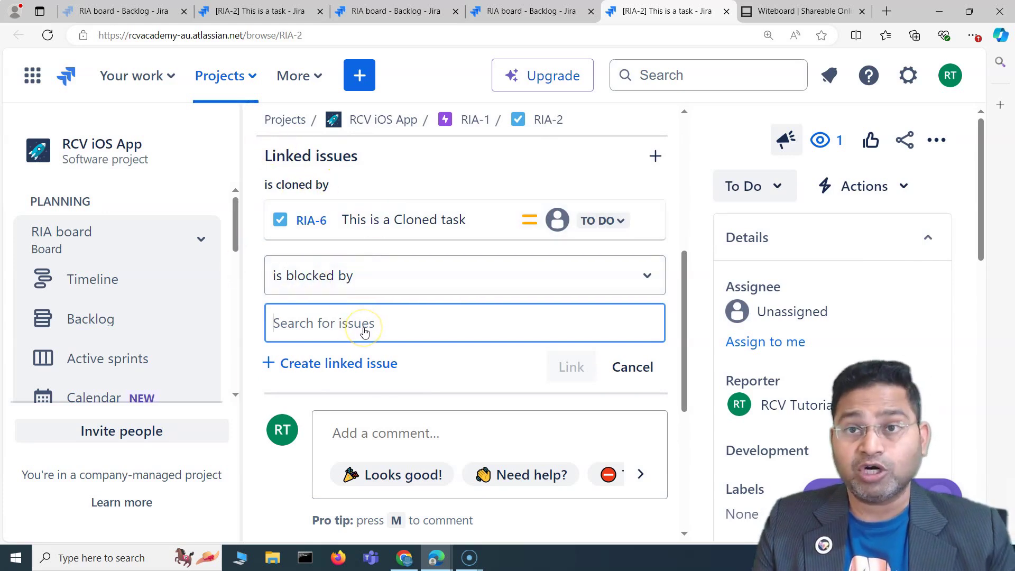
# Link RIA-4 Test sub task to RIA-2 as 'is blocked by'.
pyautogui.click(344, 279)
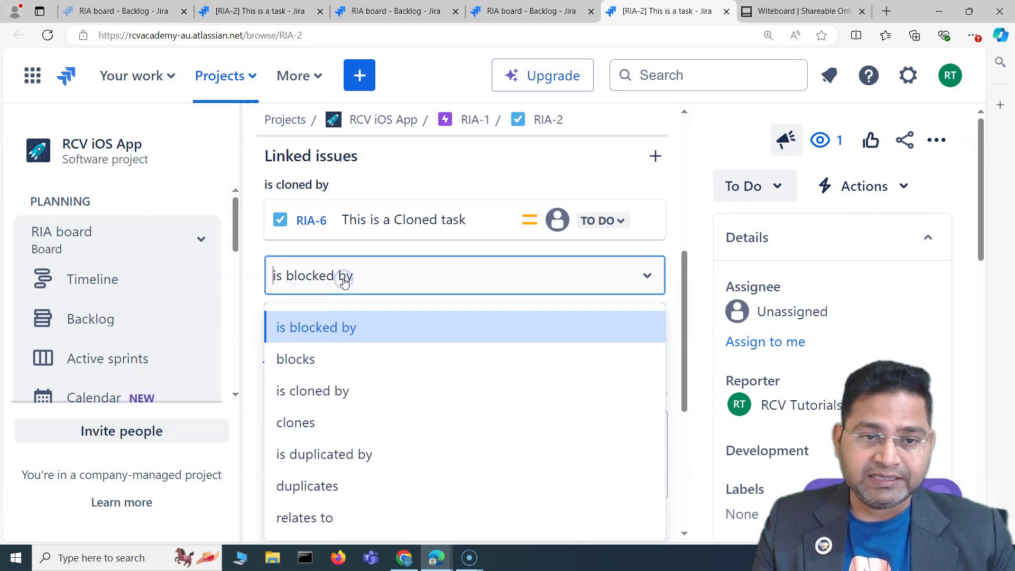
pyautogui.click(344, 327)
pyautogui.click(328, 325)
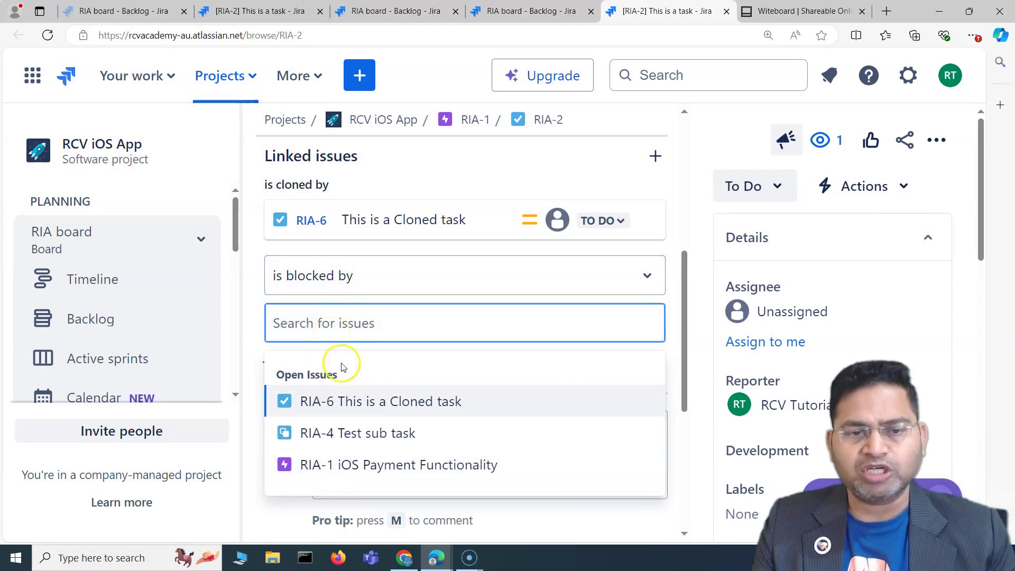
pyautogui.click(365, 435)
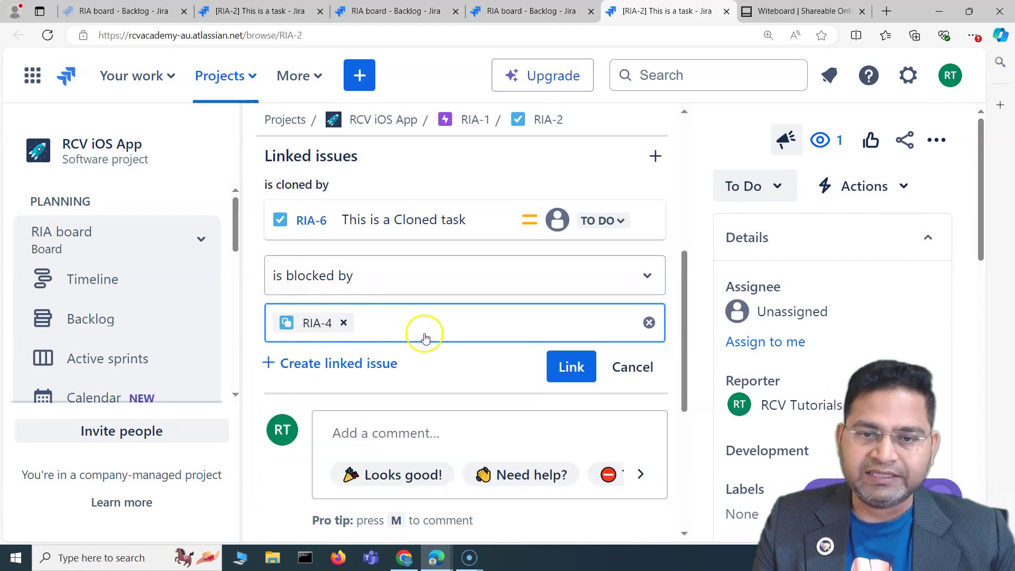
pyautogui.click(564, 365)
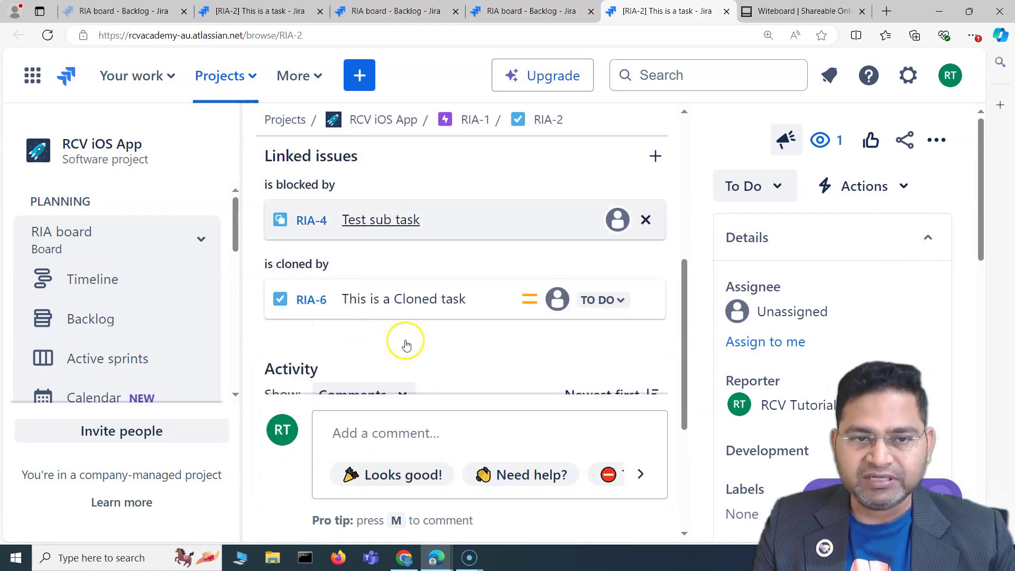
pyautogui.scroll(-3, 292, 323)
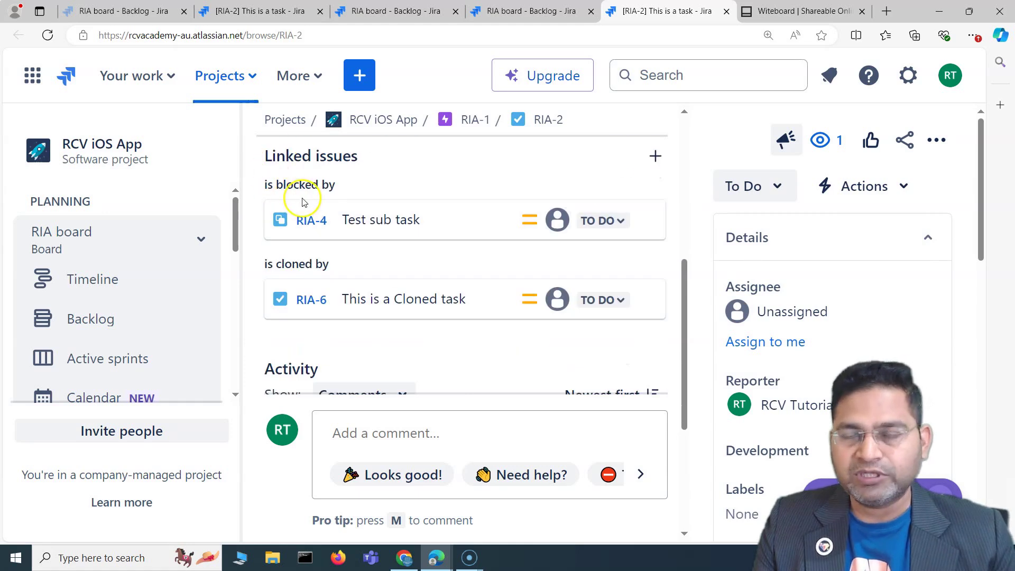
pyautogui.scroll(5, 419, 265)
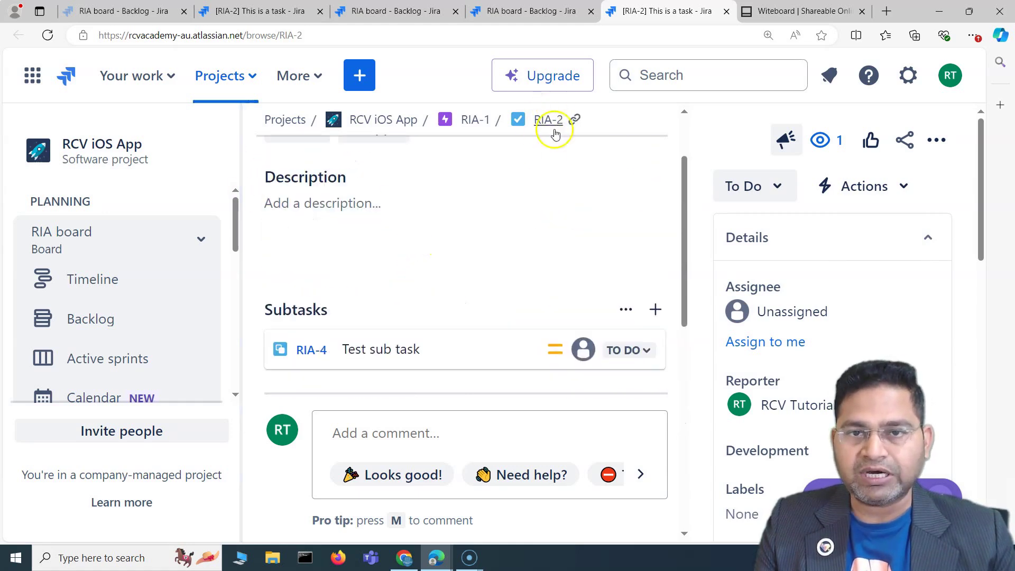
pyautogui.scroll(-5, 356, 227)
pyautogui.scroll(2, 351, 358)
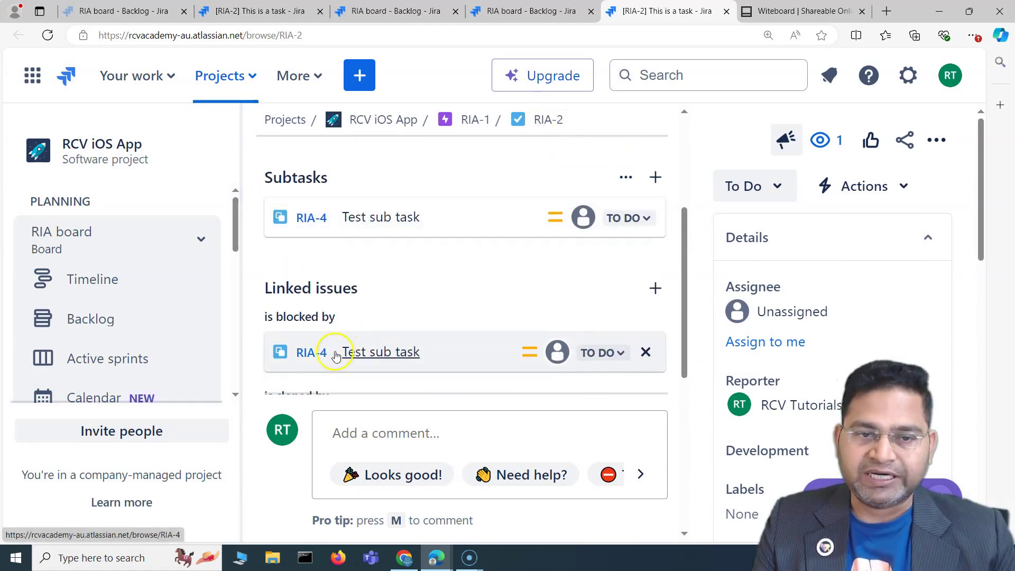
pyautogui.scroll(5, 360, 328)
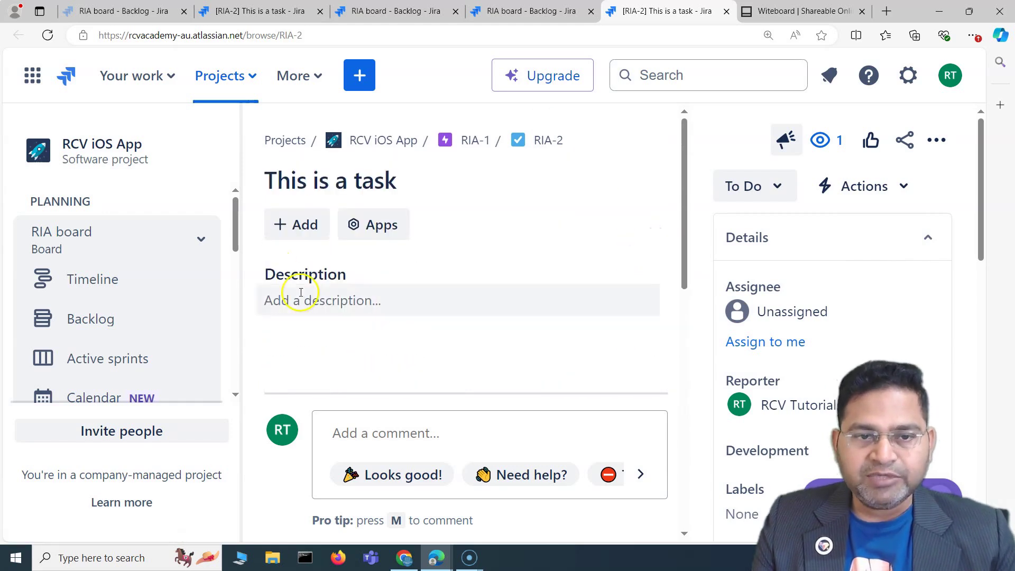
# Bring up the empty web link URL form, then reopen the + Add options list.
pyautogui.click(297, 226)
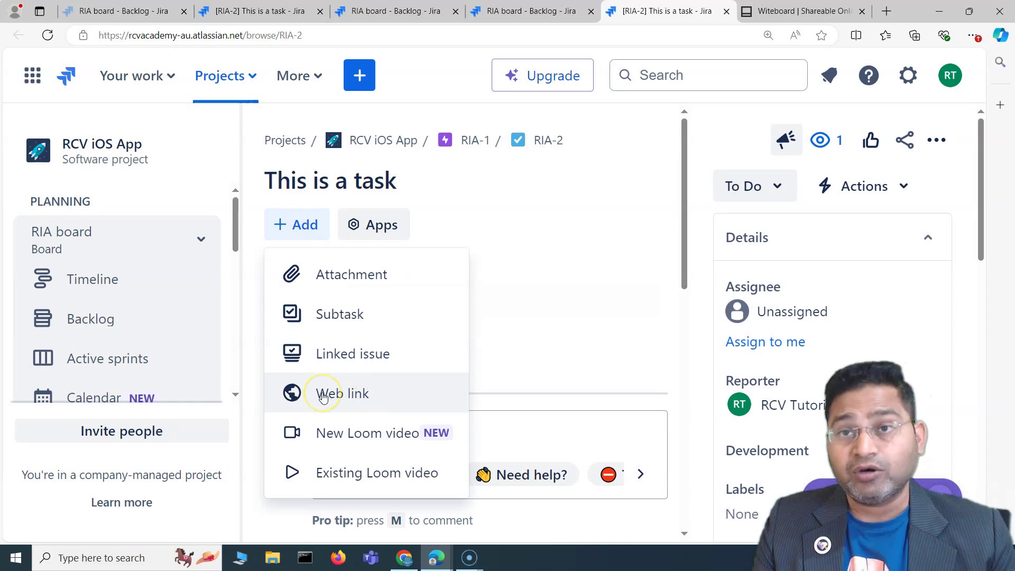
pyautogui.click(342, 395)
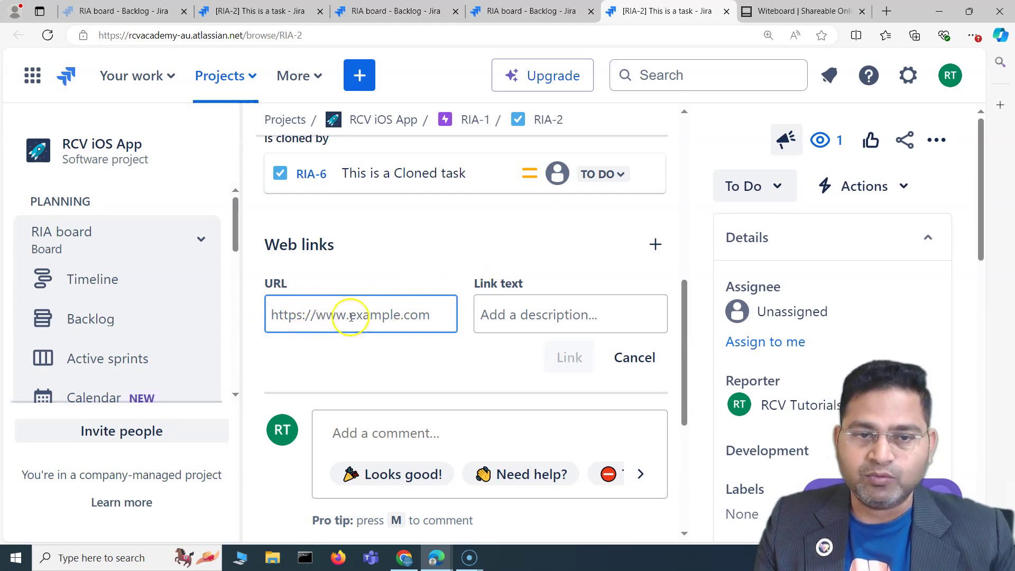
pyautogui.scroll(5, 434, 366)
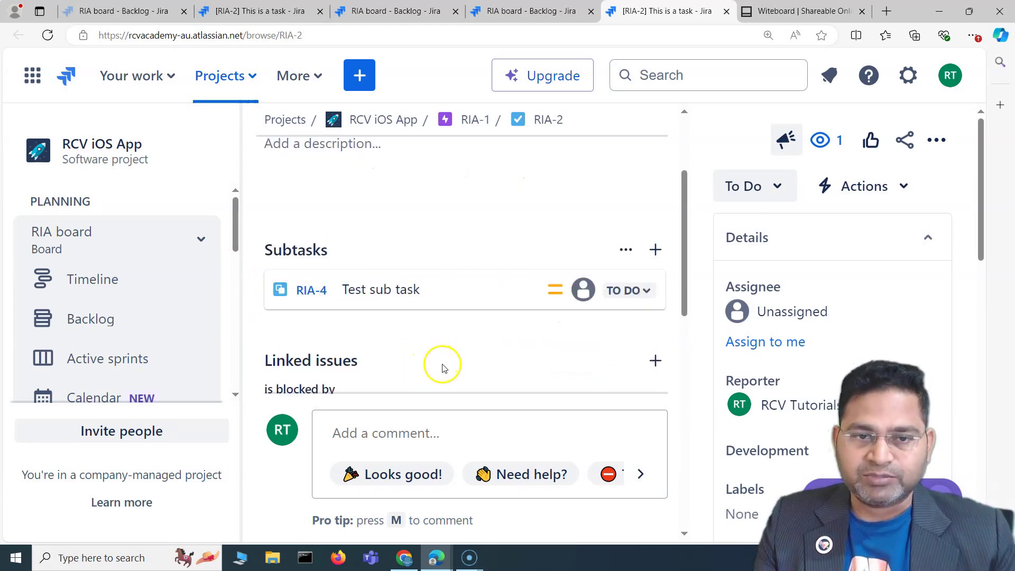
pyautogui.scroll(3, 443, 366)
pyautogui.click(284, 226)
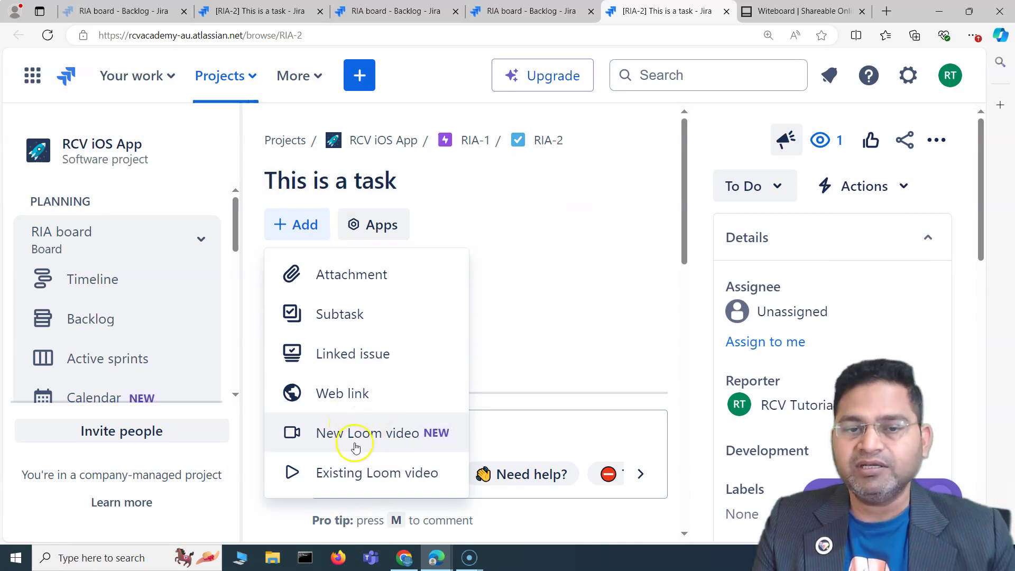
# Dismiss the add options without choosing one and click into the empty description field.
pyautogui.click(656, 139)
pyautogui.scroll(-1, 370, 234)
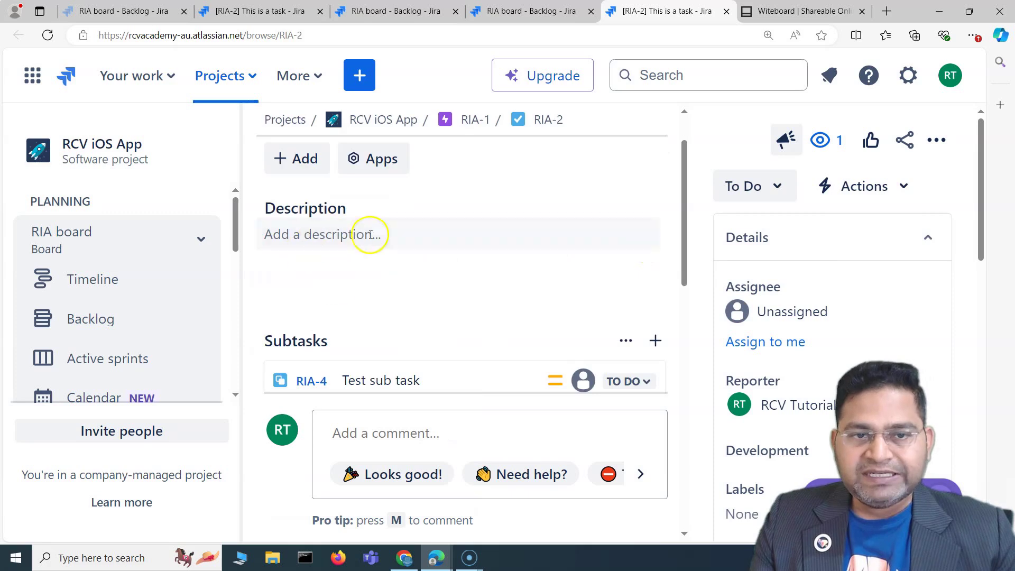
pyautogui.click(337, 238)
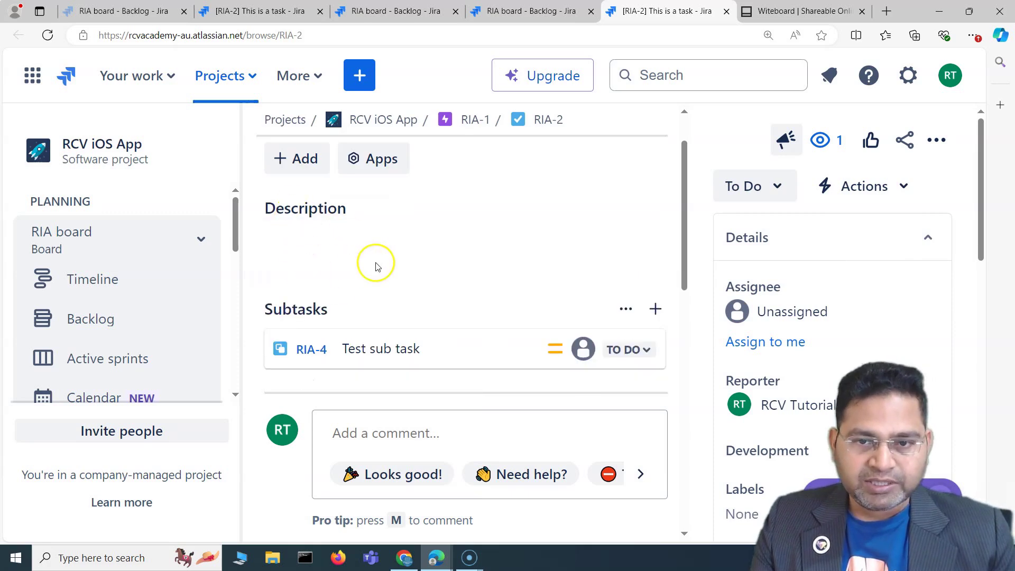
pyautogui.scroll(-2, 358, 287)
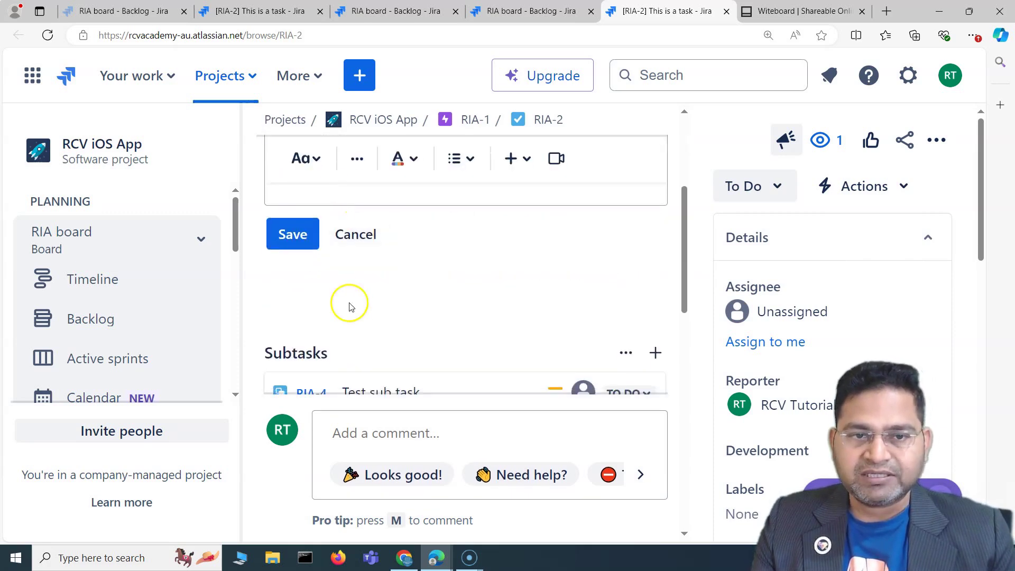
pyautogui.scroll(2, 346, 294)
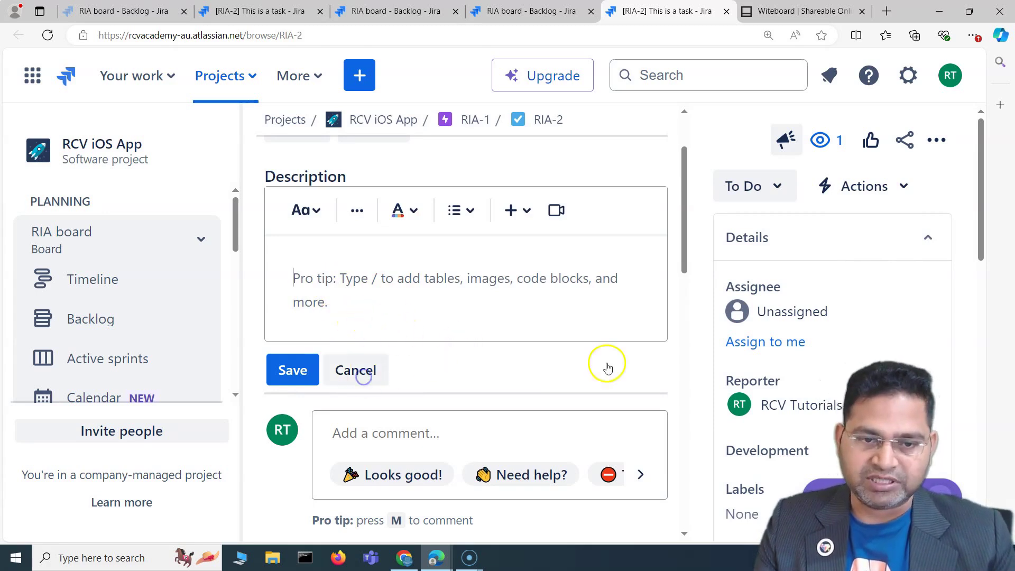
pyautogui.scroll(-1, 527, 295)
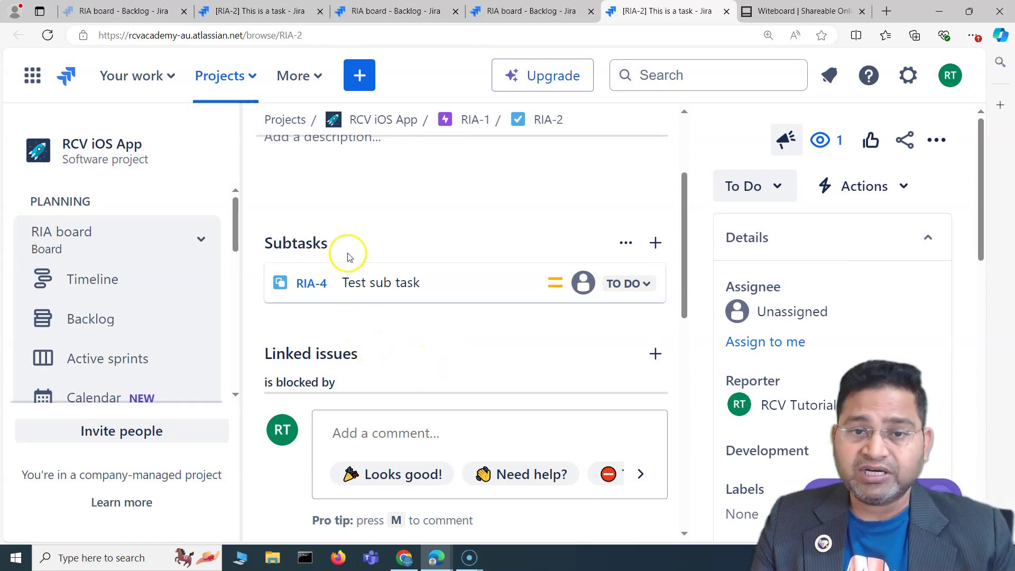
# Collapse the project sidebar, zoom the page to 175%, and scroll down to Activity.
pyautogui.click(241, 147)
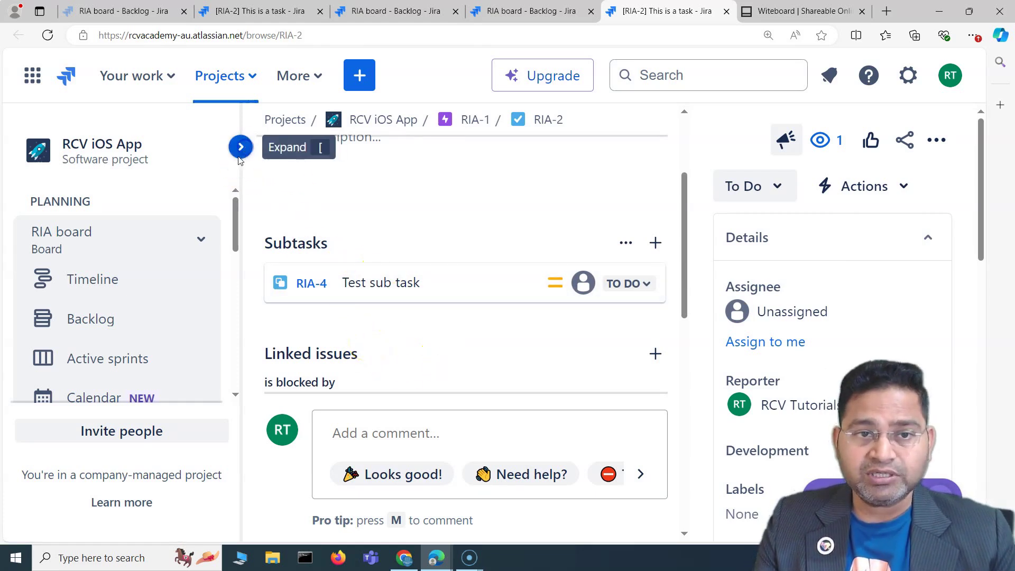
pyautogui.scroll(3, 249, 339)
pyautogui.hotkey('ctrl', '+')
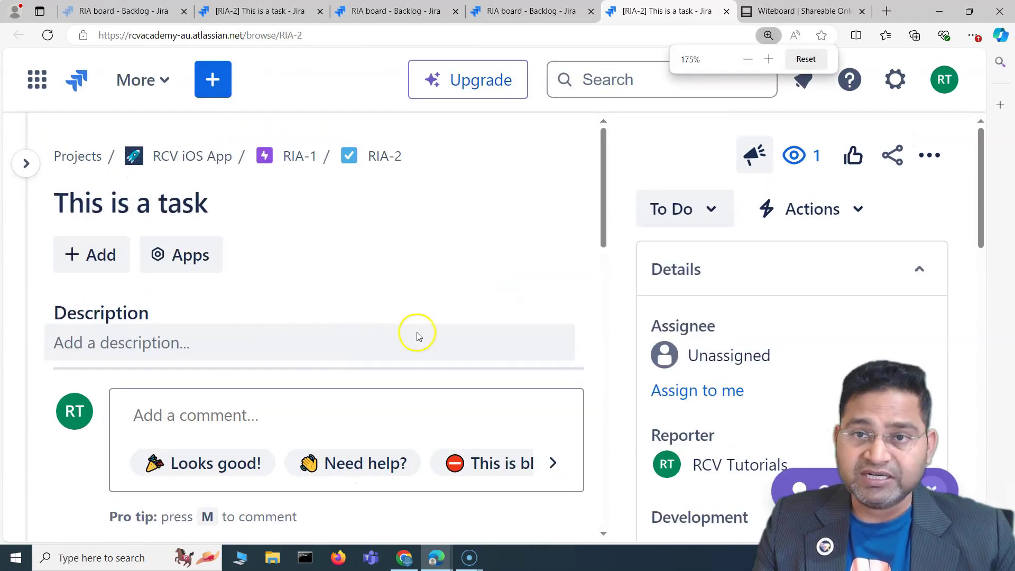
pyautogui.scroll(-1, 288, 357)
pyautogui.scroll(1, 159, 322)
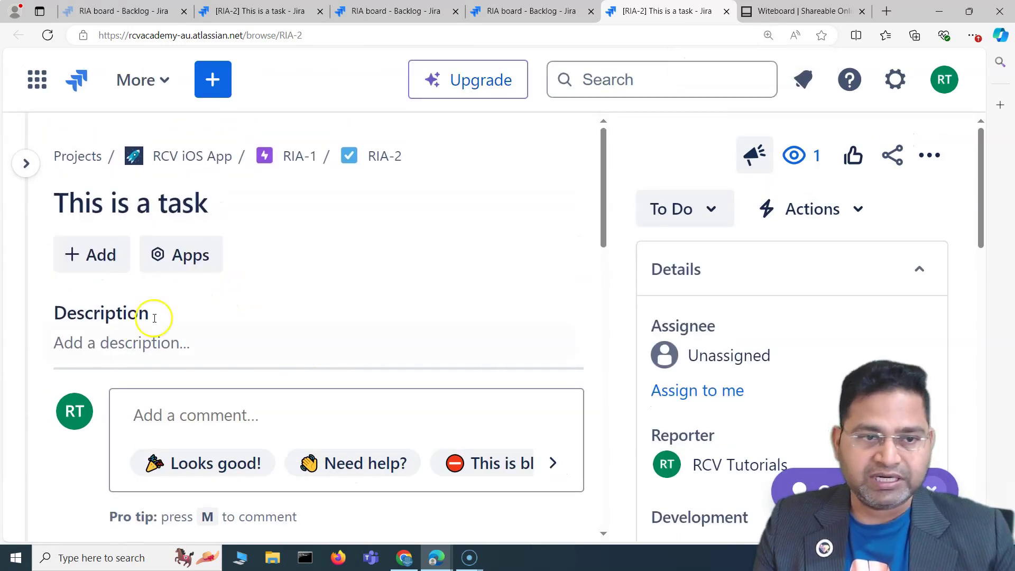
pyautogui.scroll(-2, 216, 292)
pyautogui.scroll(-3, 301, 296)
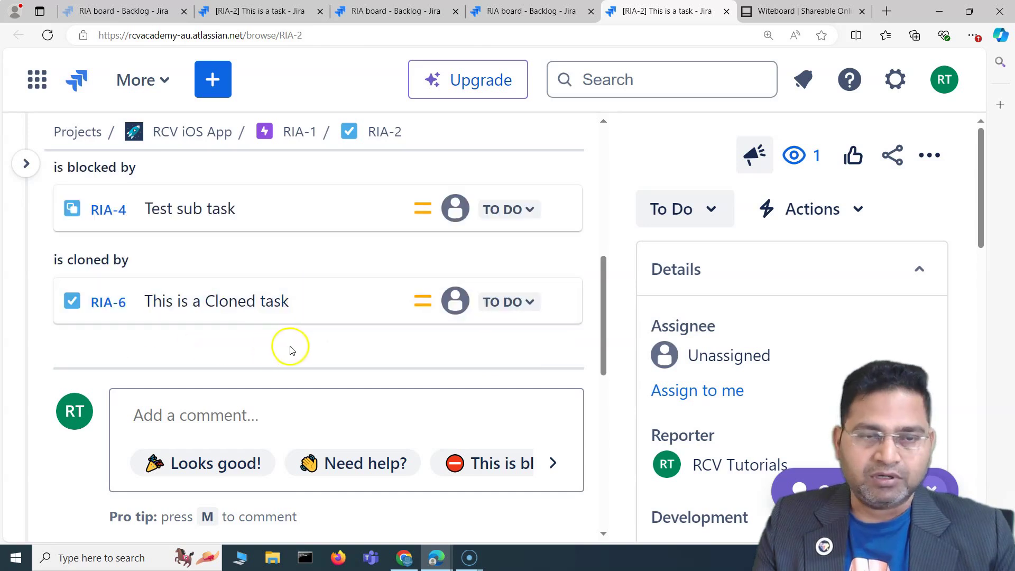
pyautogui.scroll(-5, 356, 340)
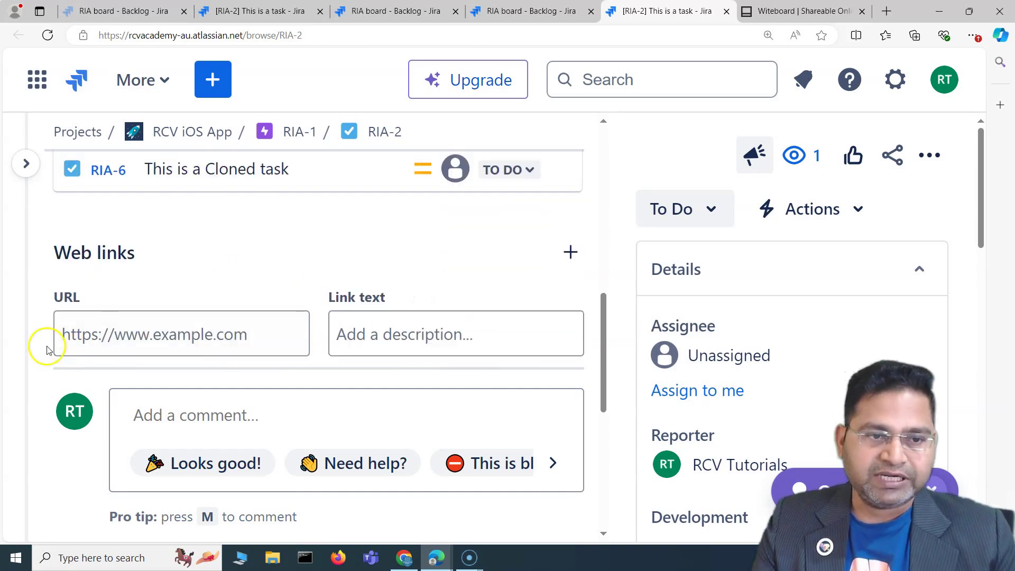
pyautogui.scroll(-4, 181, 340)
pyautogui.scroll(2, 147, 358)
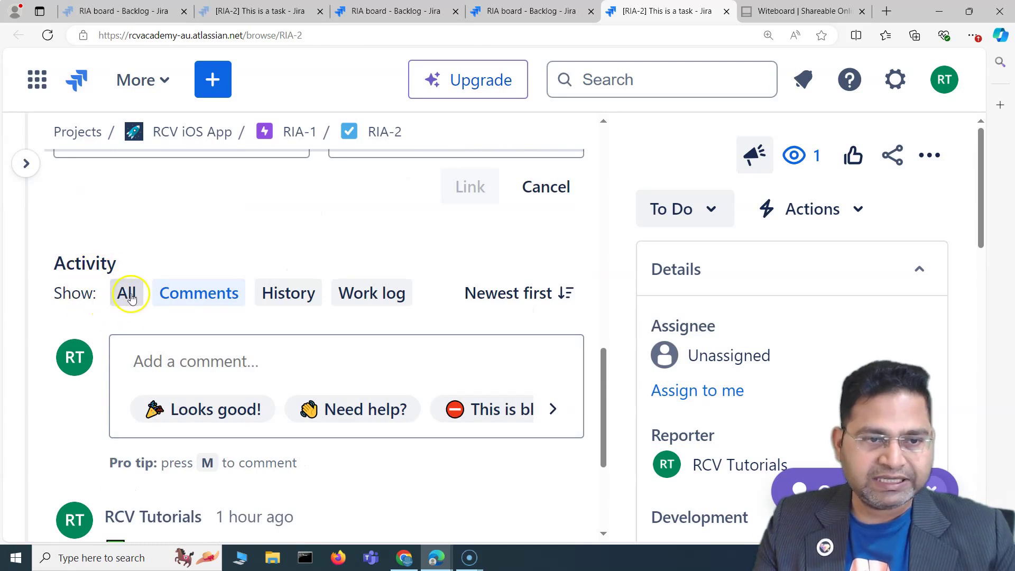
# Browse the 'All' activity history, including the 'blocked by RIA-4' entry, then filter back to Comments.
pyautogui.click(125, 297)
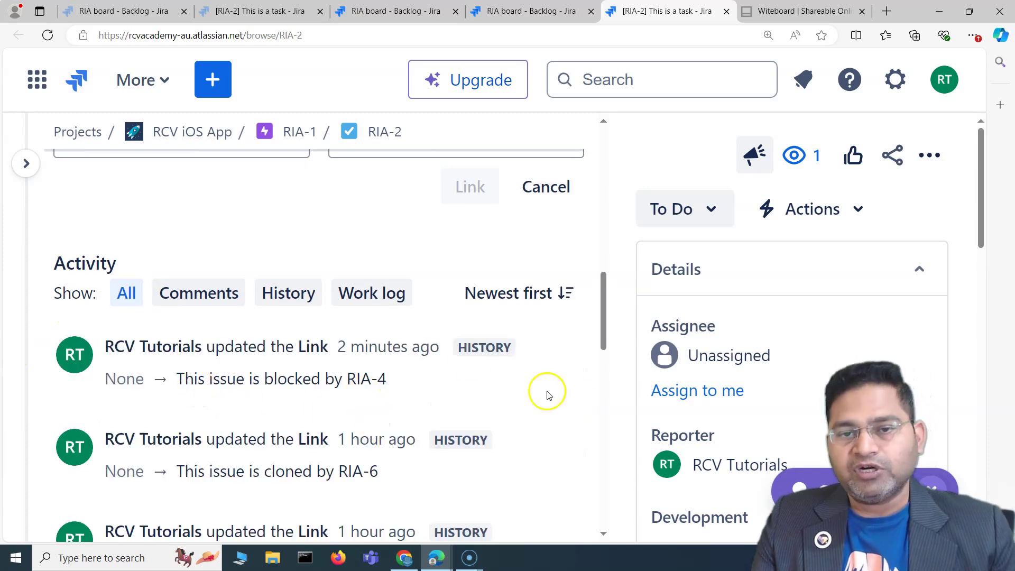
pyautogui.scroll(-3, 229, 307)
pyautogui.scroll(-15, 229, 307)
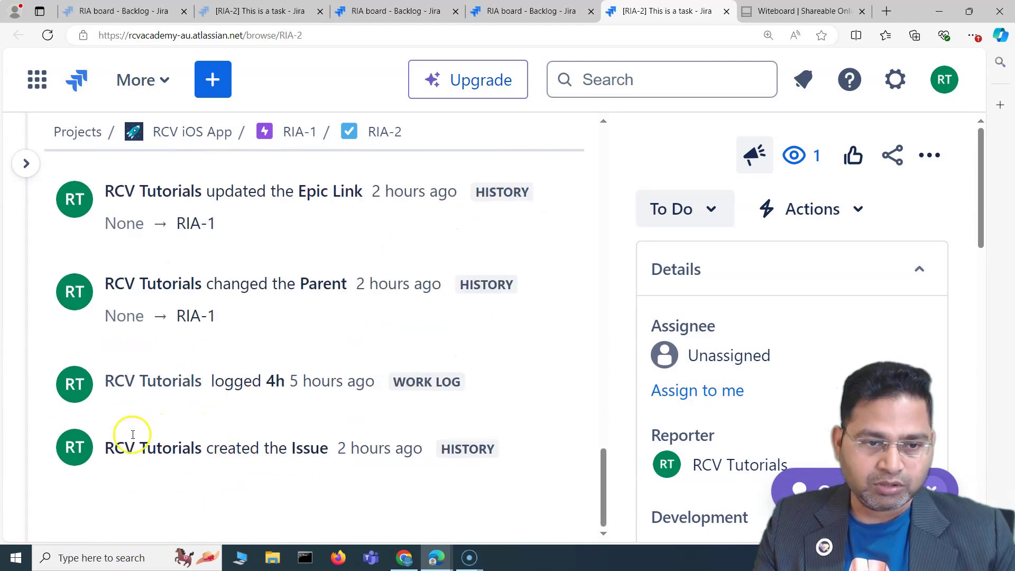
pyautogui.scroll(4, 312, 423)
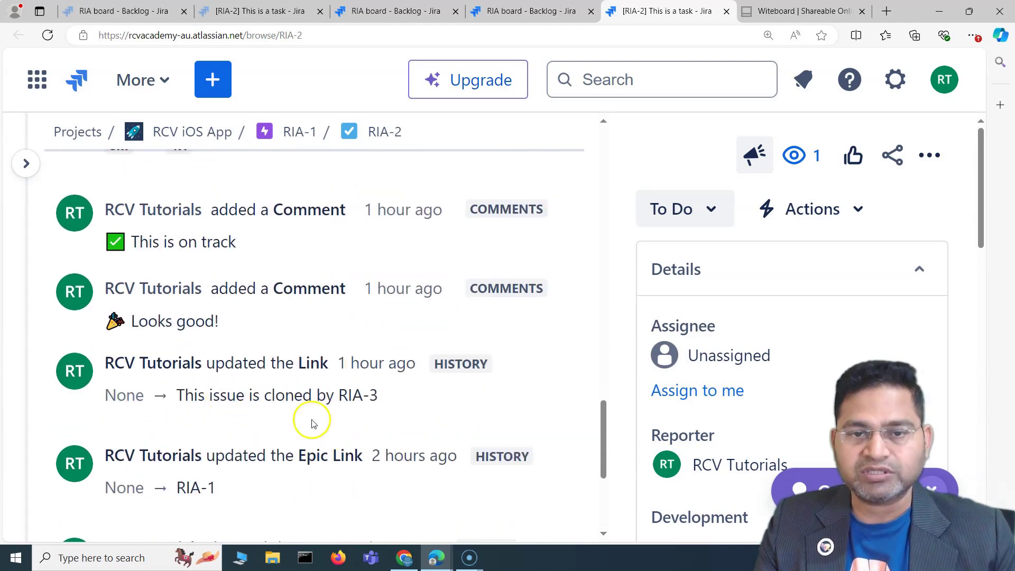
pyautogui.scroll(5, 325, 420)
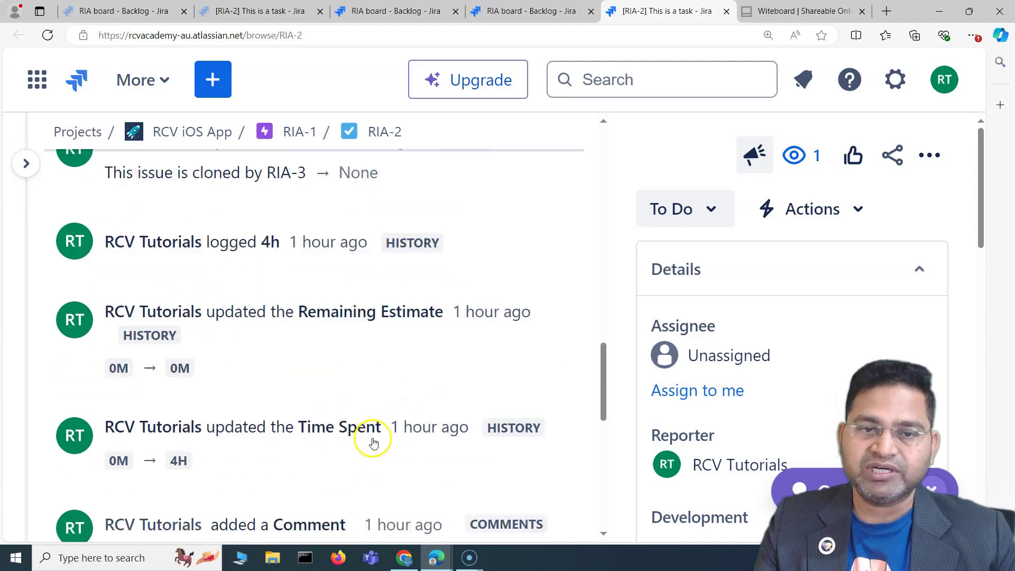
pyautogui.scroll(9, 374, 443)
pyautogui.click(183, 451)
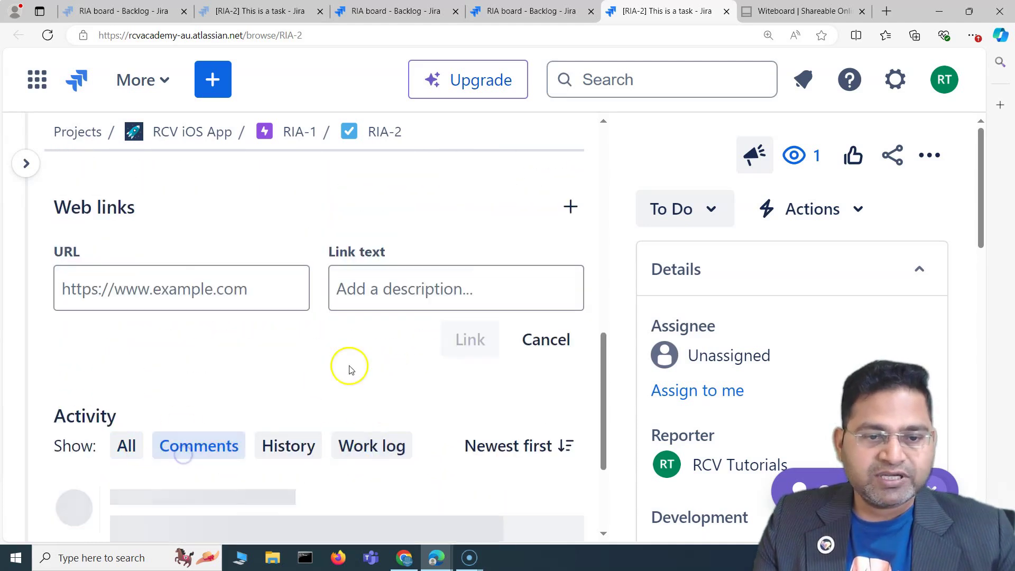
# Open an empty comment editor below the 'This is on track' and 'Looks good!' comments.
pyautogui.scroll(-5, 154, 415)
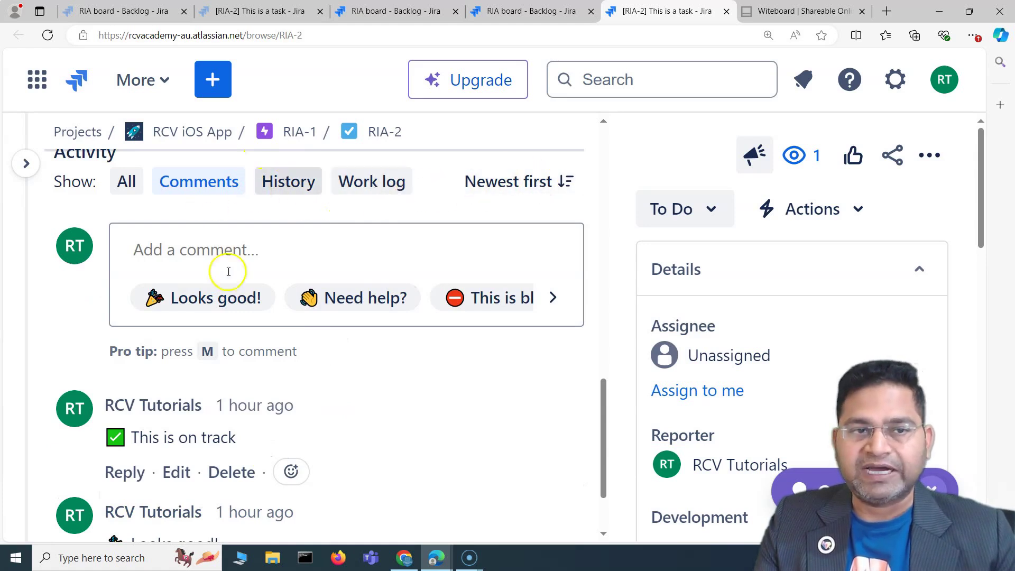
pyautogui.scroll(2, 220, 259)
pyautogui.scroll(-1, 222, 374)
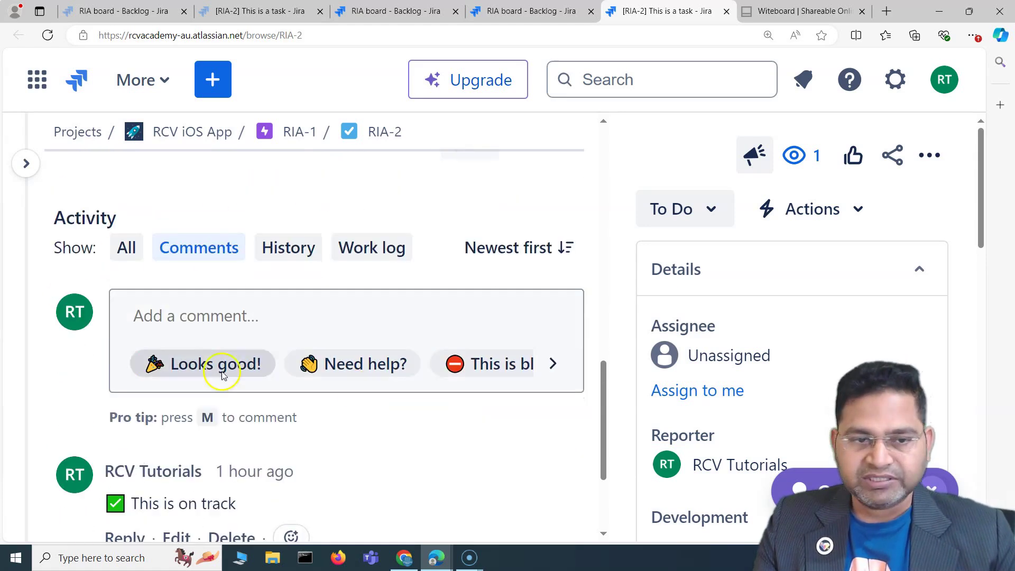
pyautogui.click(181, 319)
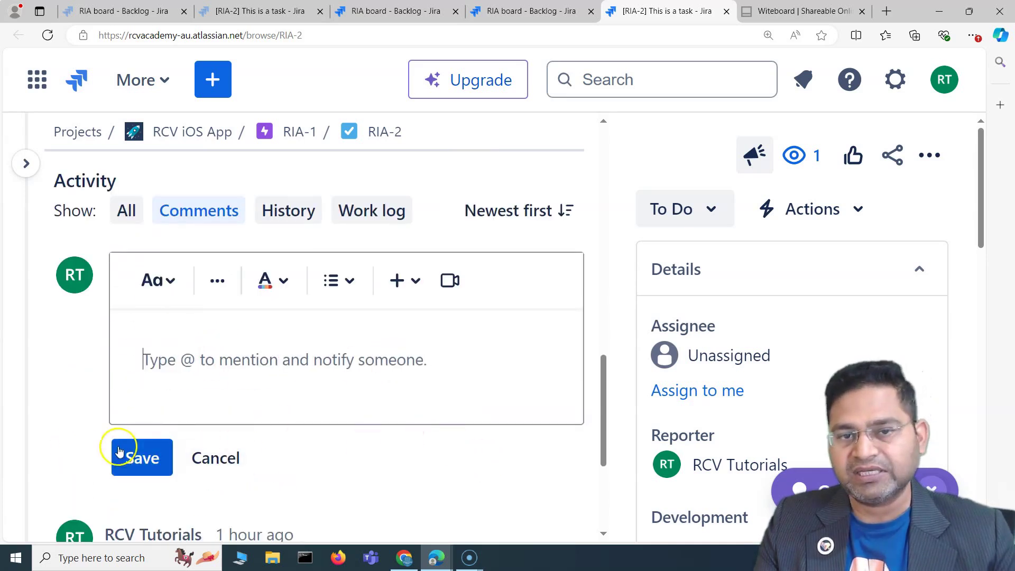
pyautogui.scroll(-2, 302, 423)
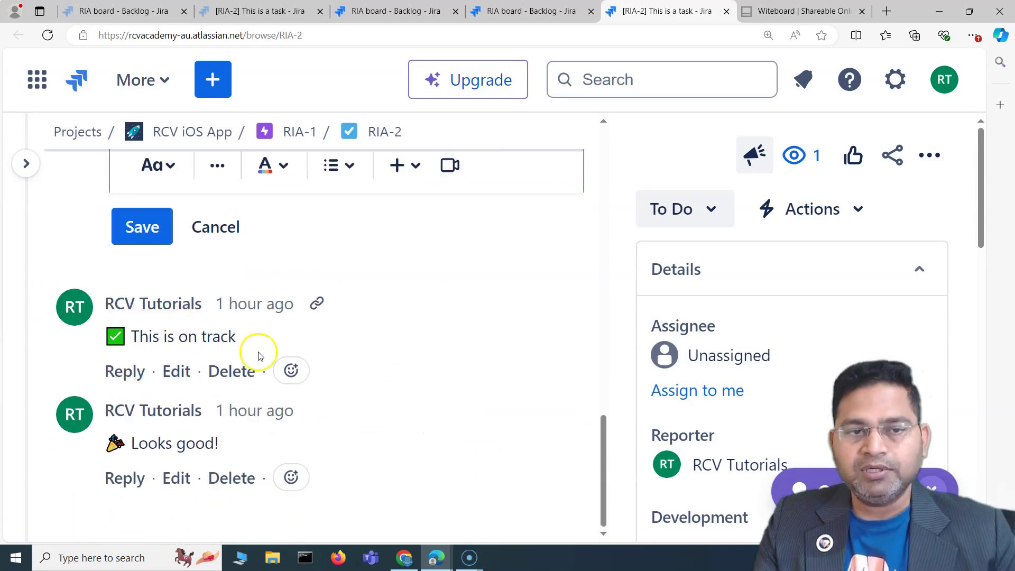
pyautogui.scroll(3, 256, 351)
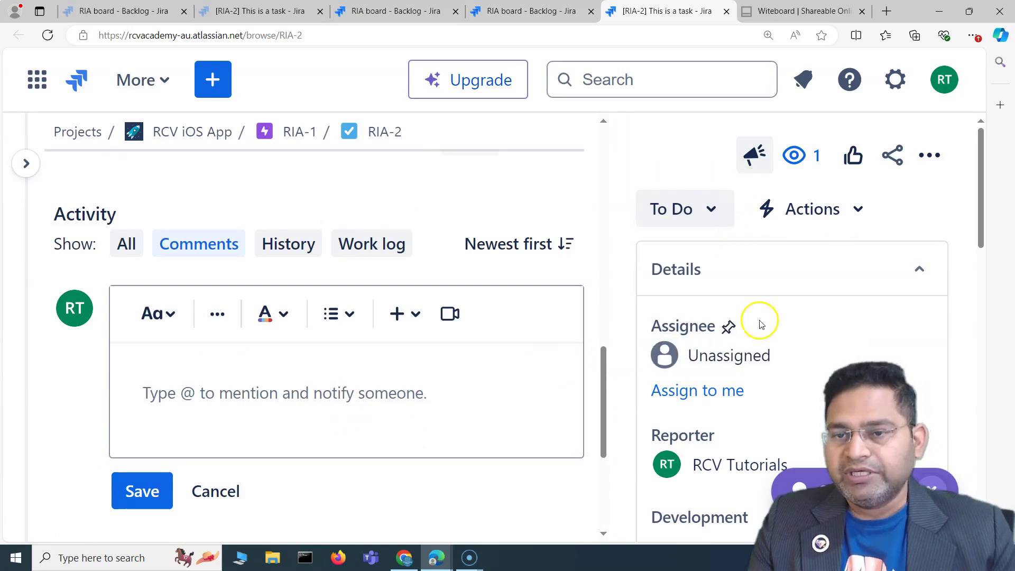
pyautogui.scroll(-2, 698, 328)
pyautogui.scroll(2, 698, 267)
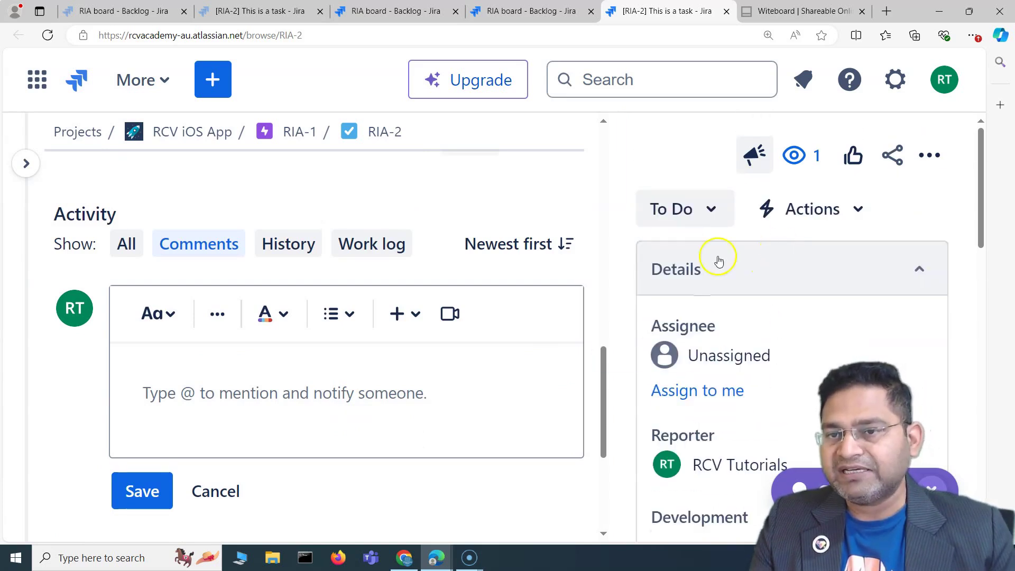
pyautogui.scroll(-2, 714, 297)
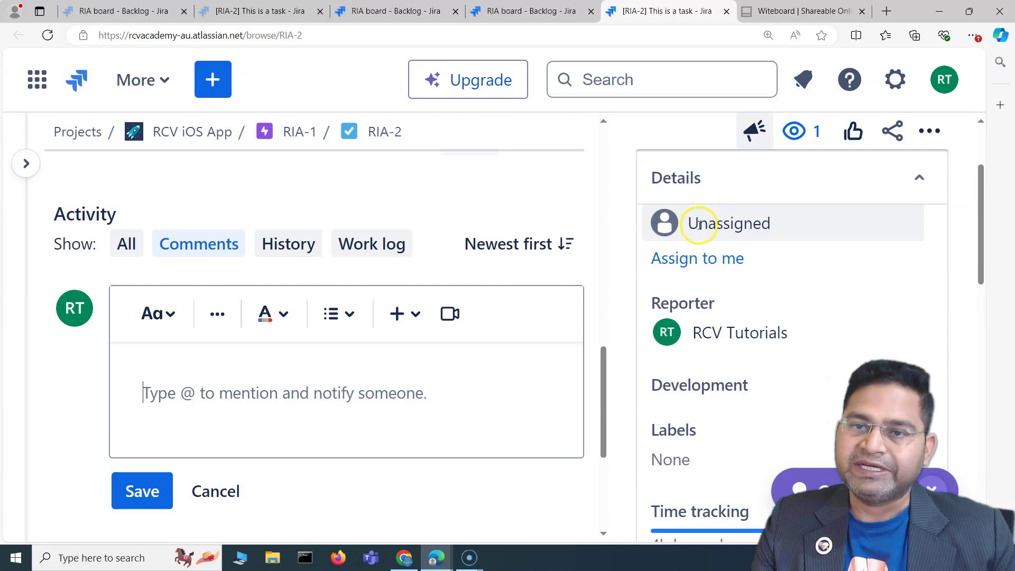
# Open the Unassigned Assignee dropdown and type 'a' to filter the assignable people.
pyautogui.click(700, 224)
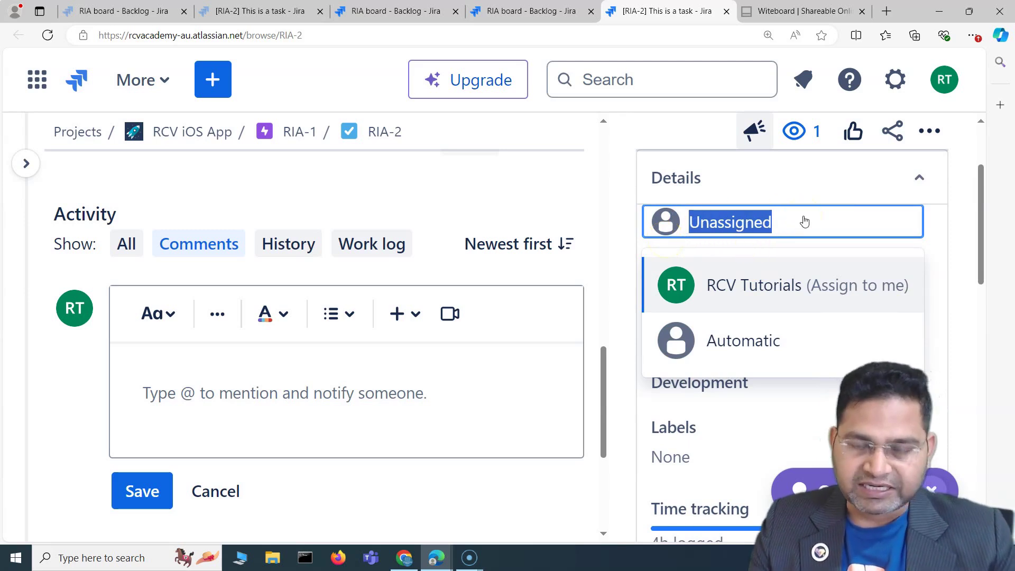
pyautogui.write('a')
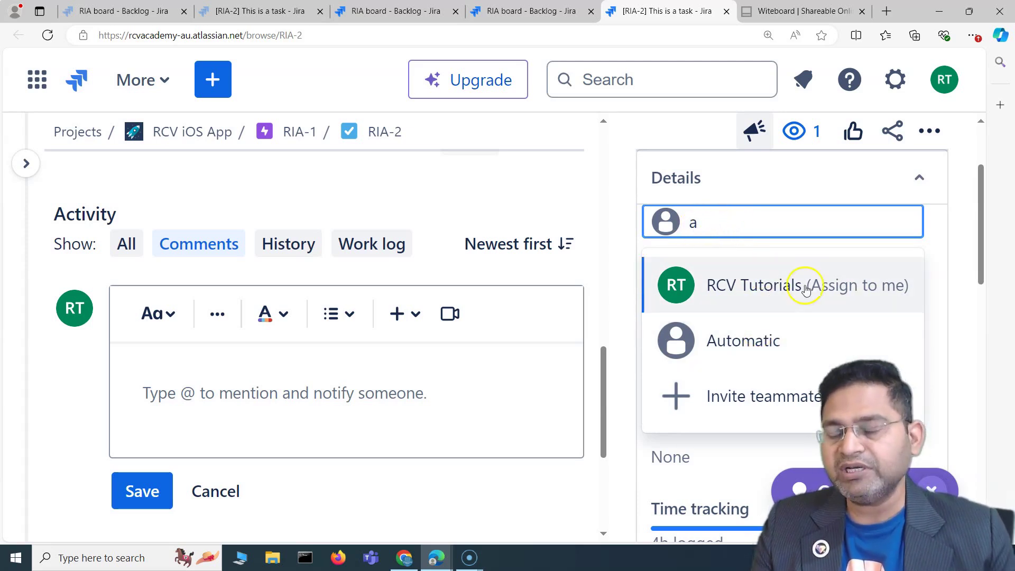
pyautogui.scroll(-3, 803, 320)
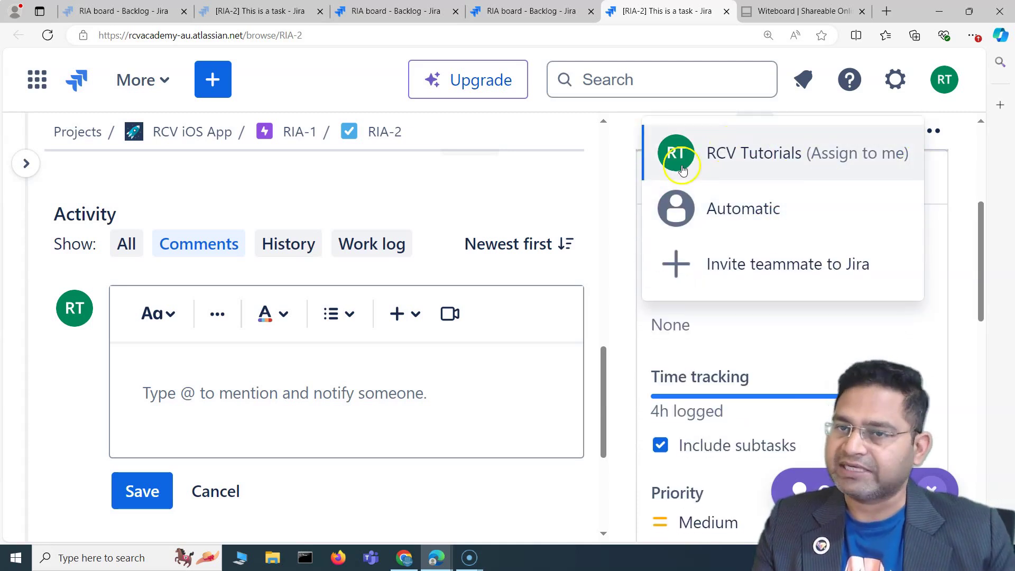
pyautogui.moveTo(620, 173); pyautogui.dragTo(517, 172)
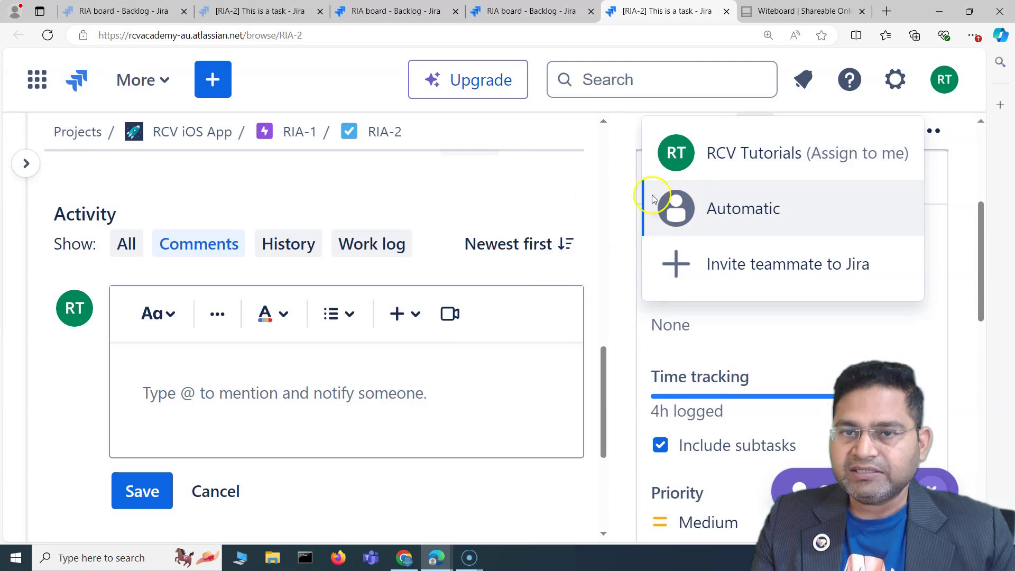
pyautogui.scroll(-1, 804, 306)
# Set RIA-2's priority to High in Details, then follow the RIA-1 parent epic link.
pyautogui.scroll(3, 503, 336)
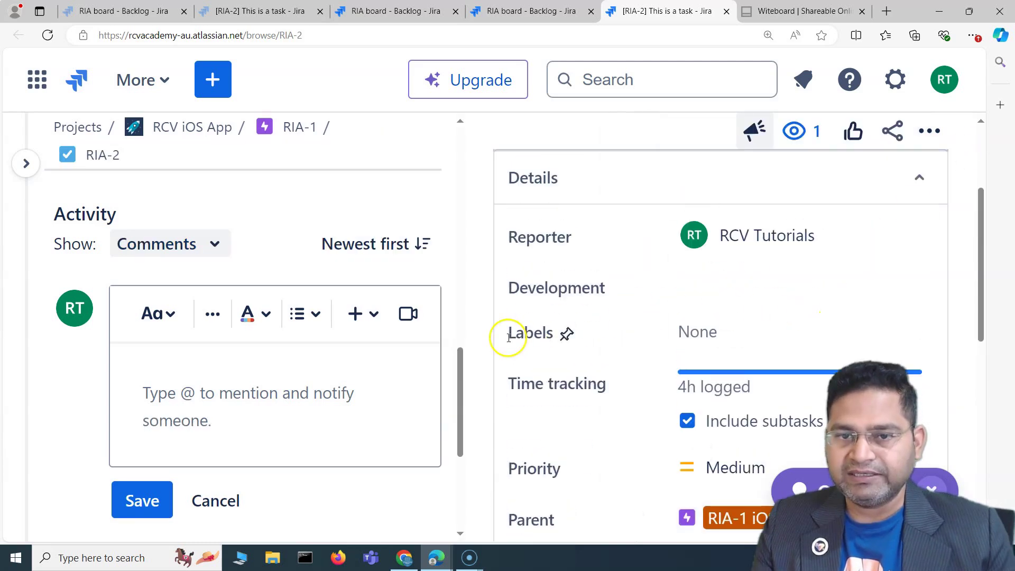
pyautogui.scroll(1, 596, 299)
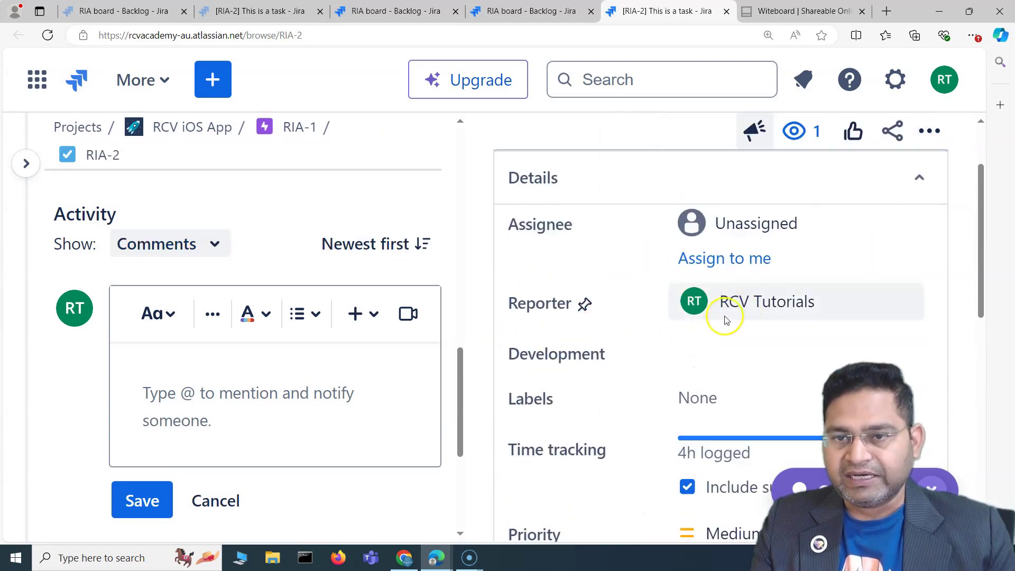
pyautogui.scroll(-3, 704, 338)
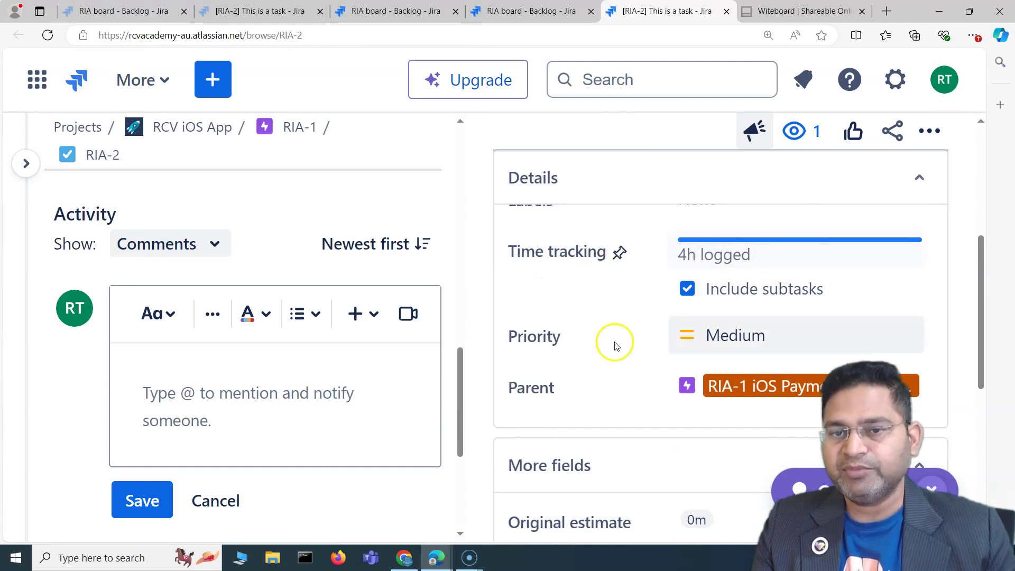
pyautogui.click(745, 337)
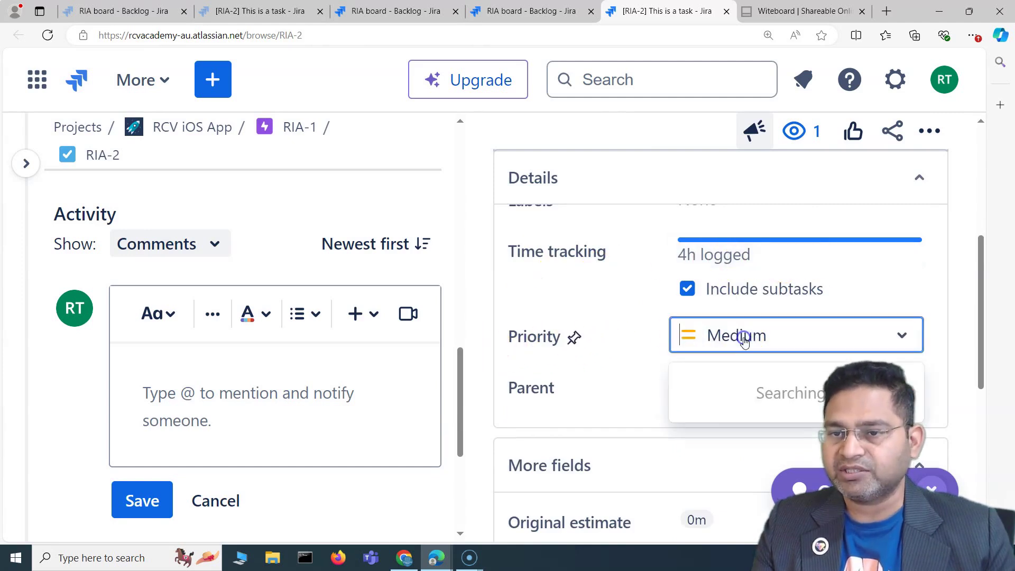
pyautogui.click(750, 432)
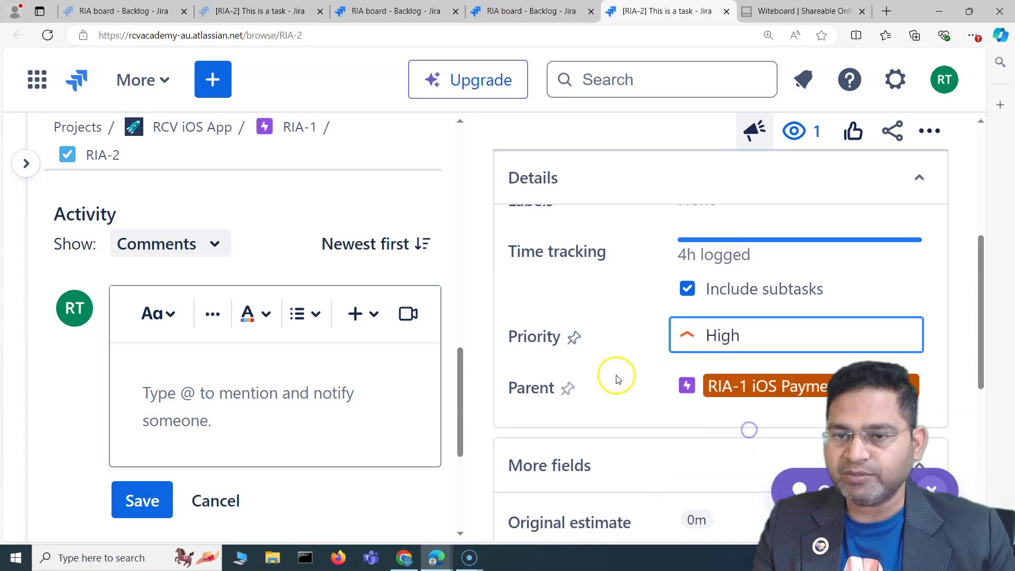
pyautogui.scroll(-2, 600, 317)
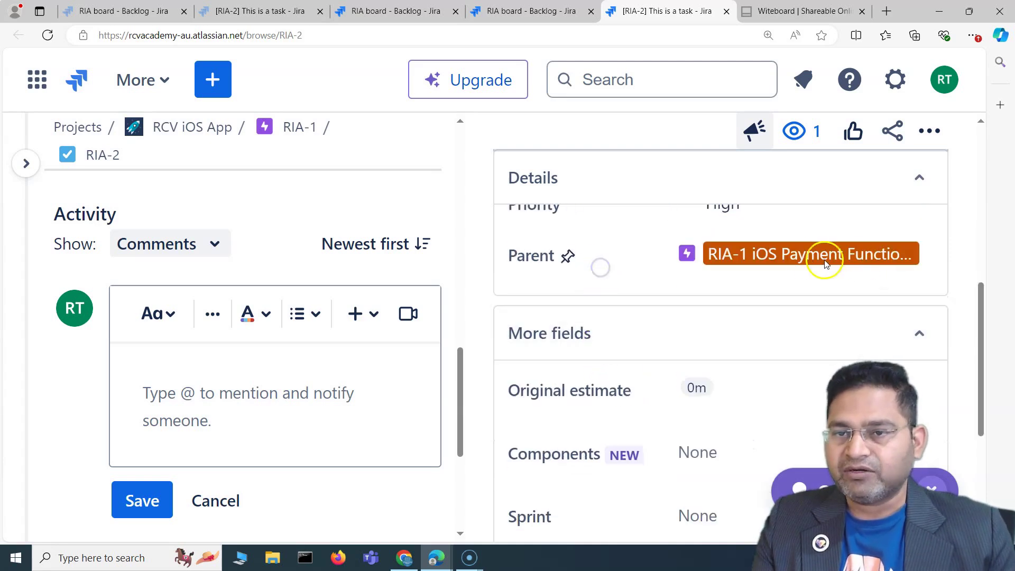
pyautogui.click(809, 257)
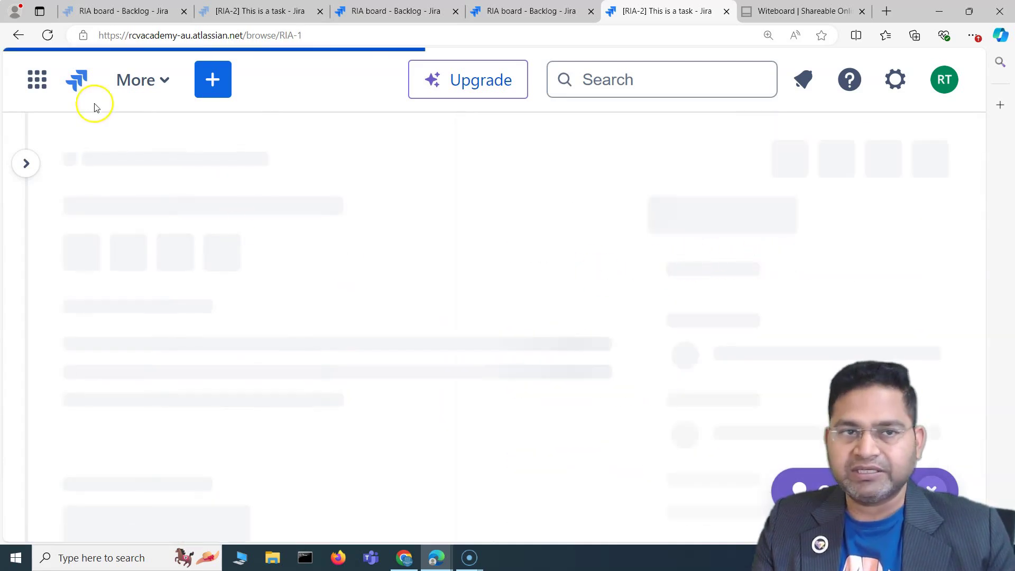
# Go back from parent issue RIA-1 to the RIA-2 task page.
pyautogui.click(20, 37)
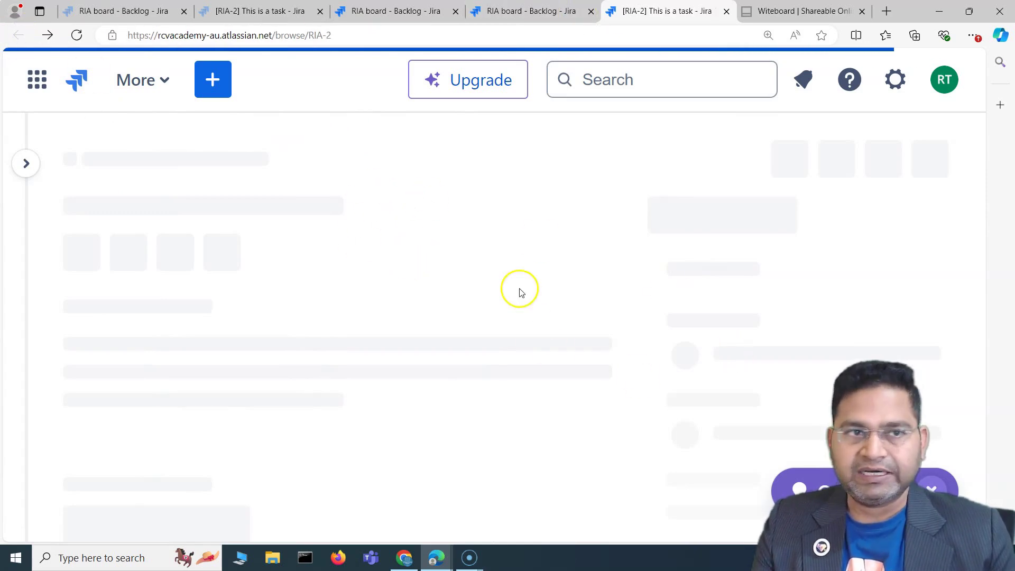
pyautogui.scroll(5, 691, 390)
pyautogui.scroll(3, 696, 397)
# Open RIA-2's Parent field and close it, keeping RIA-1 as parent.
pyautogui.click(902, 339)
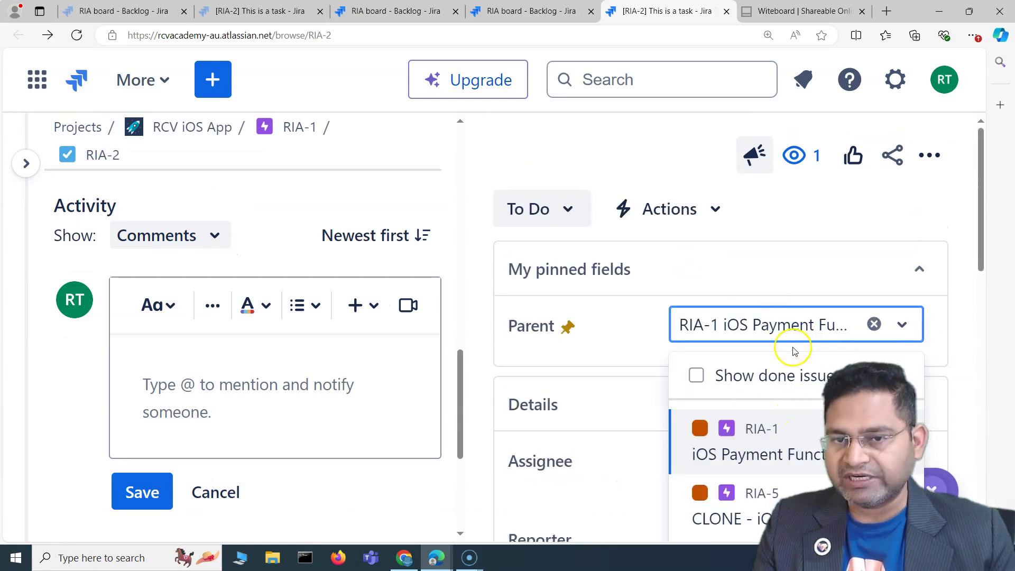
pyautogui.click(809, 211)
pyautogui.scroll(-8, 733, 350)
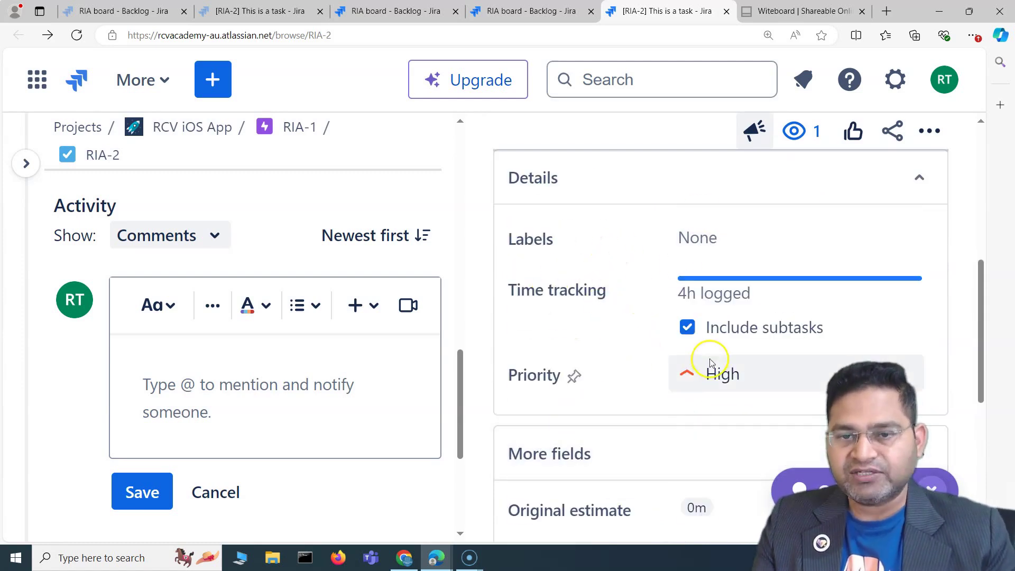
pyautogui.scroll(-2, 673, 433)
pyautogui.scroll(-1, 579, 405)
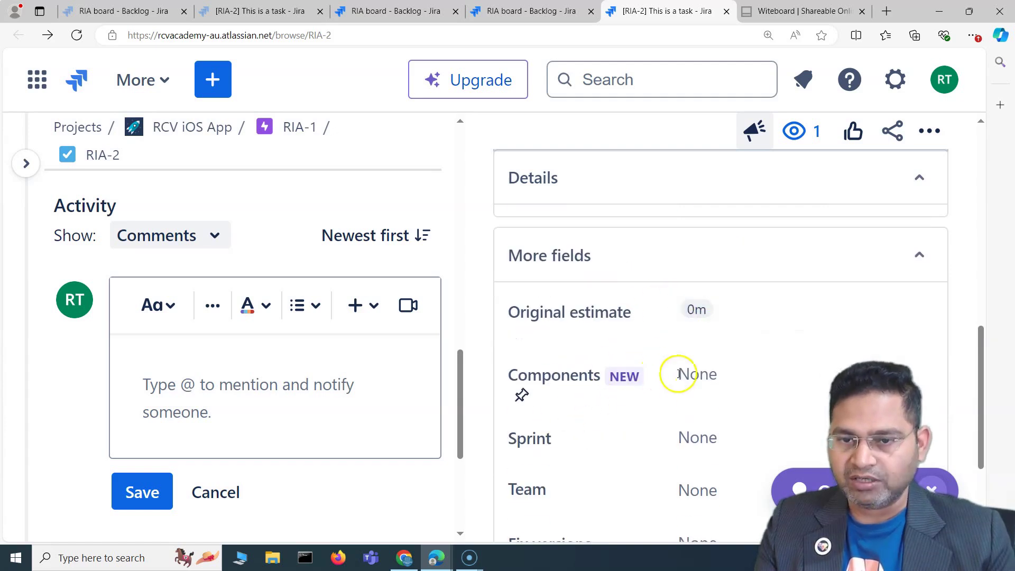
pyautogui.scroll(-2, 687, 377)
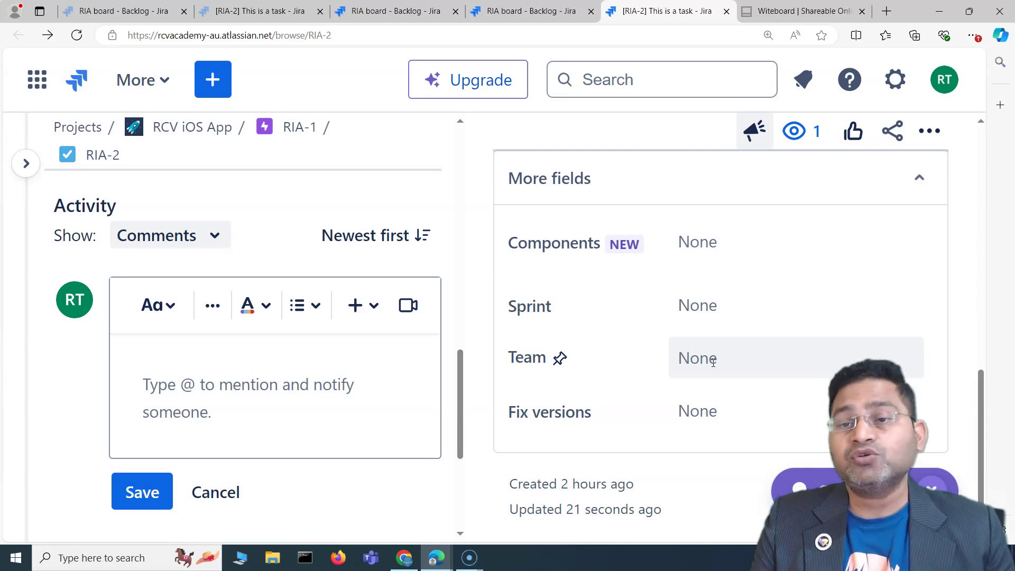
pyautogui.click(713, 361)
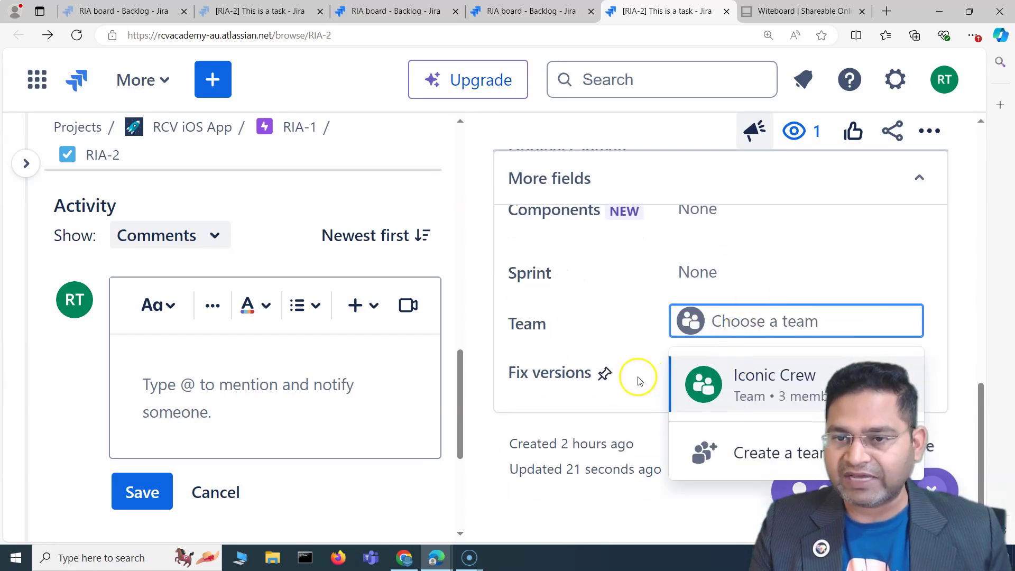
pyautogui.click(614, 291)
pyautogui.click(742, 272)
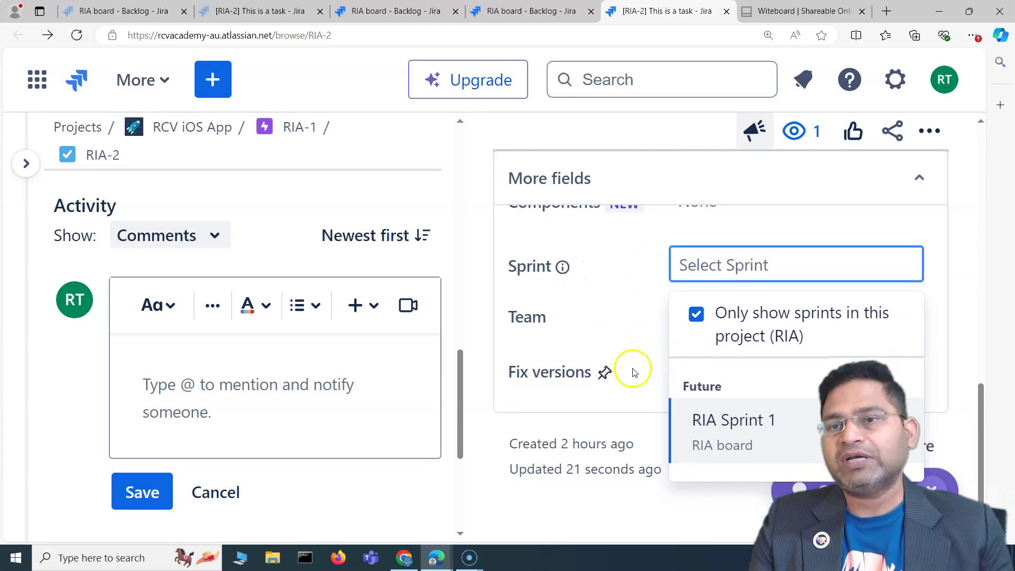
pyautogui.click(940, 252)
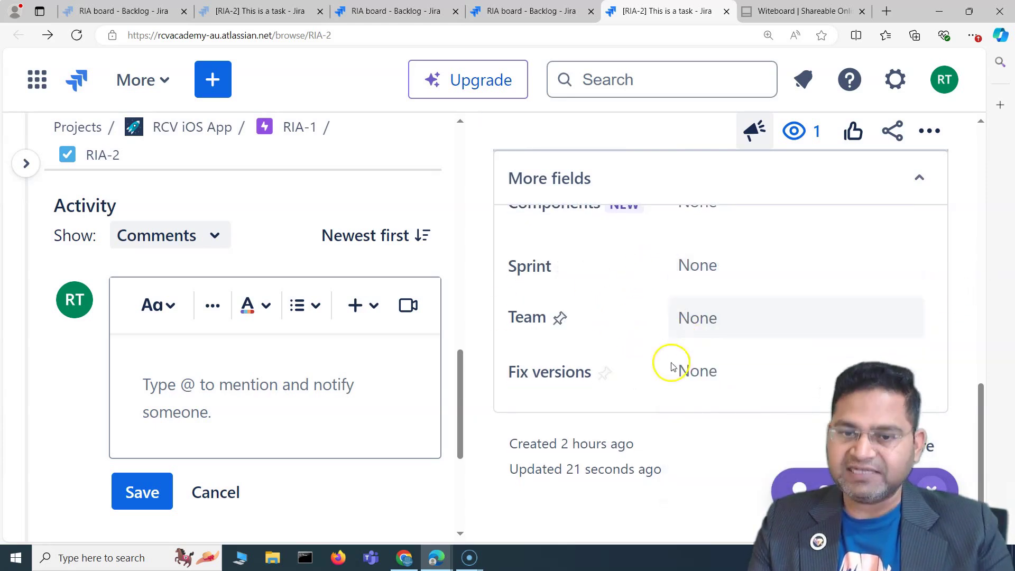
pyautogui.scroll(10, 646, 415)
# Choose 'iOS' in the Details Labels field and save it on RIA-2.
pyautogui.scroll(-4, 695, 365)
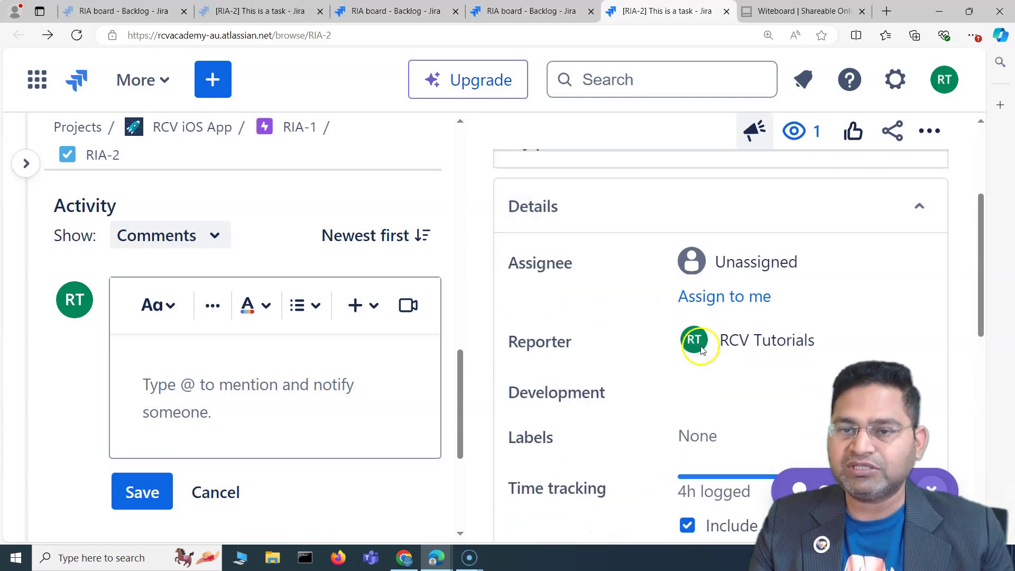
pyautogui.scroll(-3, 680, 379)
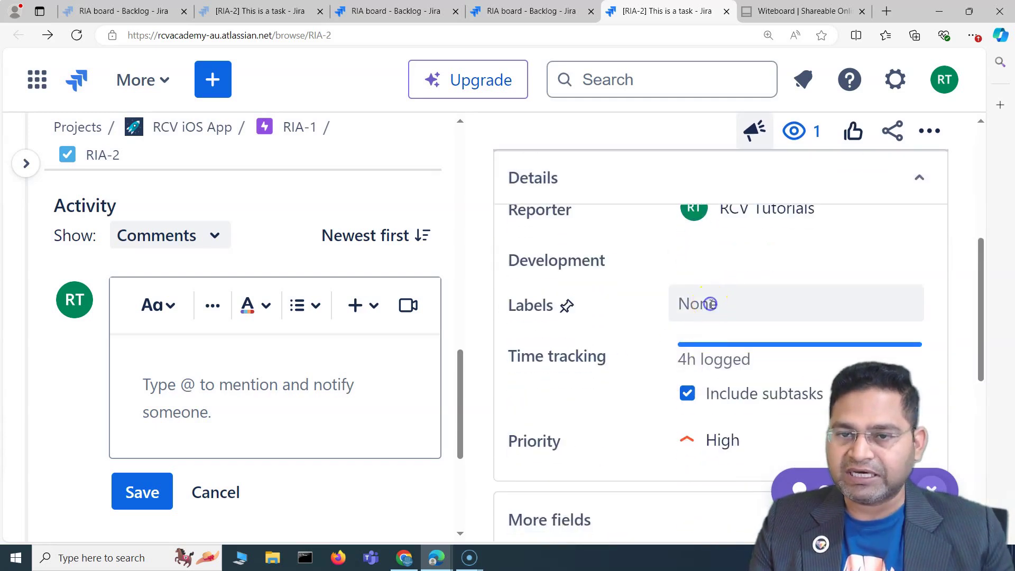
pyautogui.click(710, 303)
pyautogui.click(701, 390)
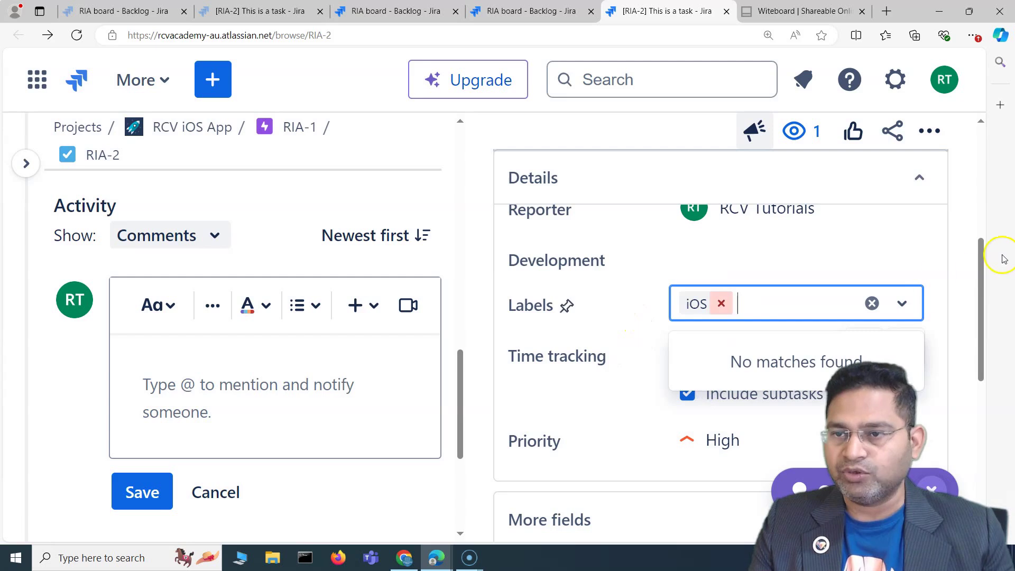
pyautogui.click(563, 241)
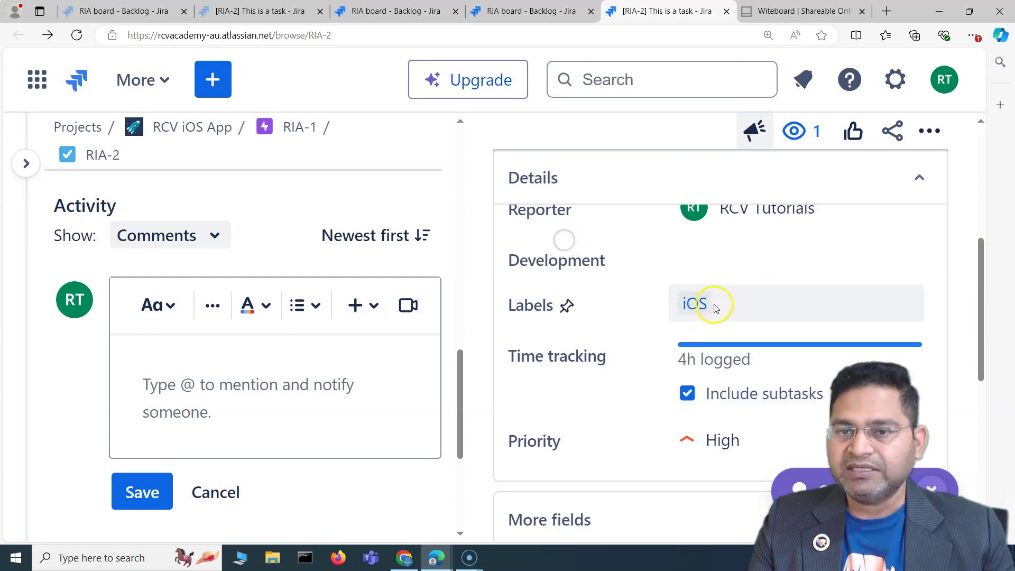
pyautogui.scroll(-5, 682, 371)
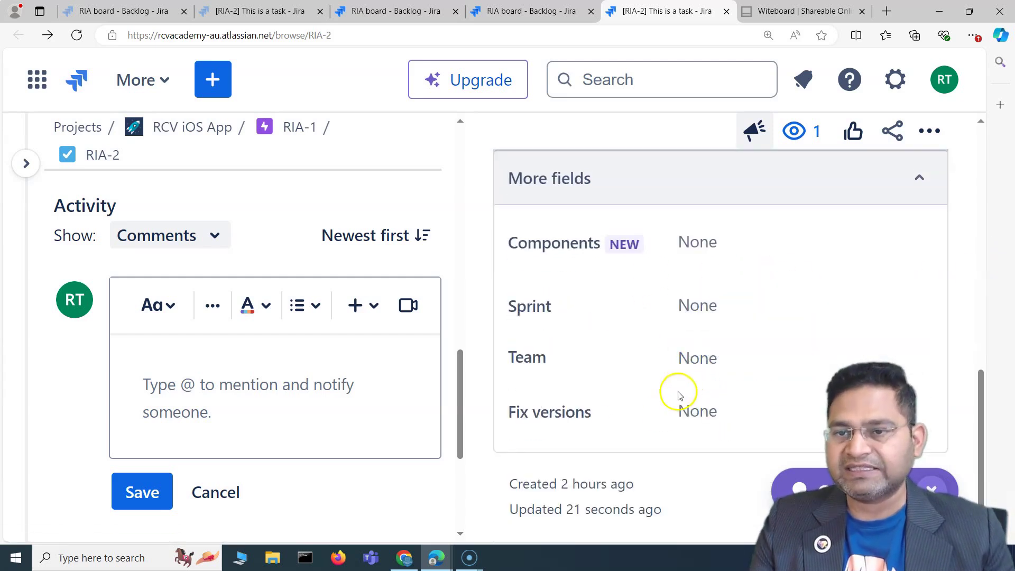
pyautogui.scroll(10, 656, 423)
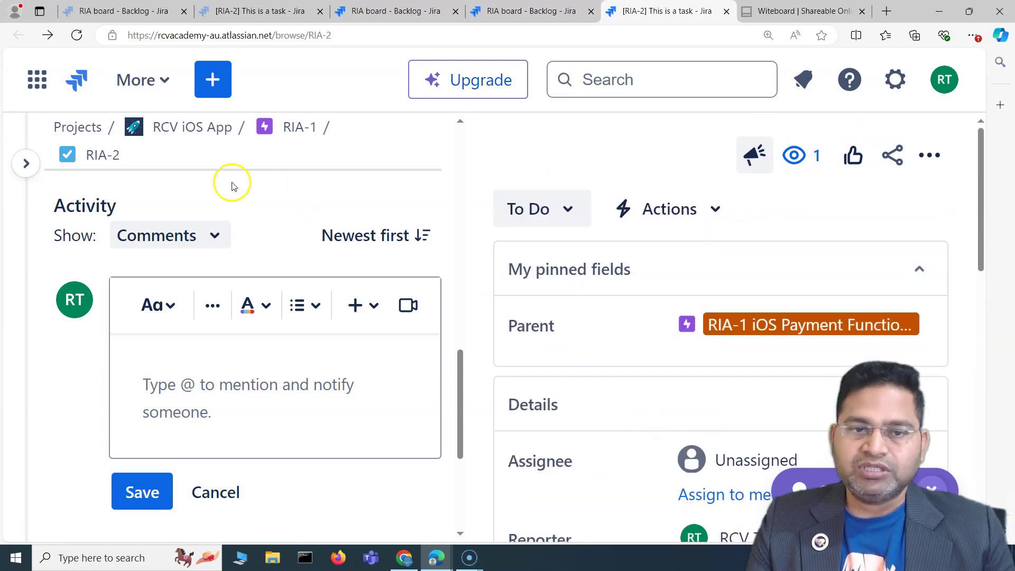